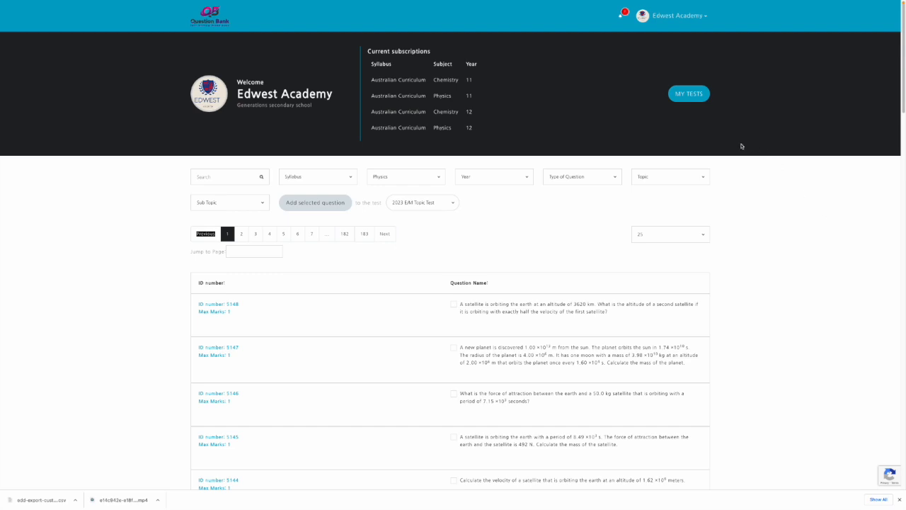
Create a new test named "Year 11 Nuclear Quiz" with the description "20 m/c questions".
left_click(687, 94)
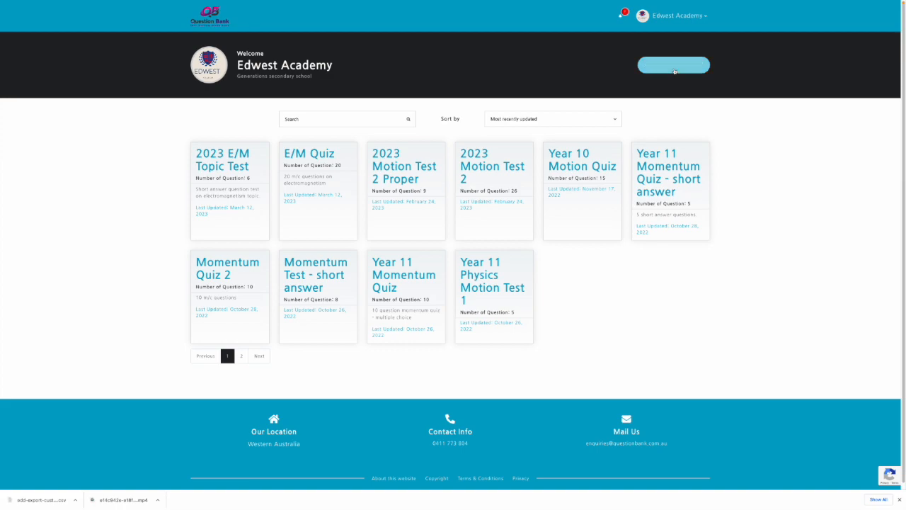
left_click(675, 68)
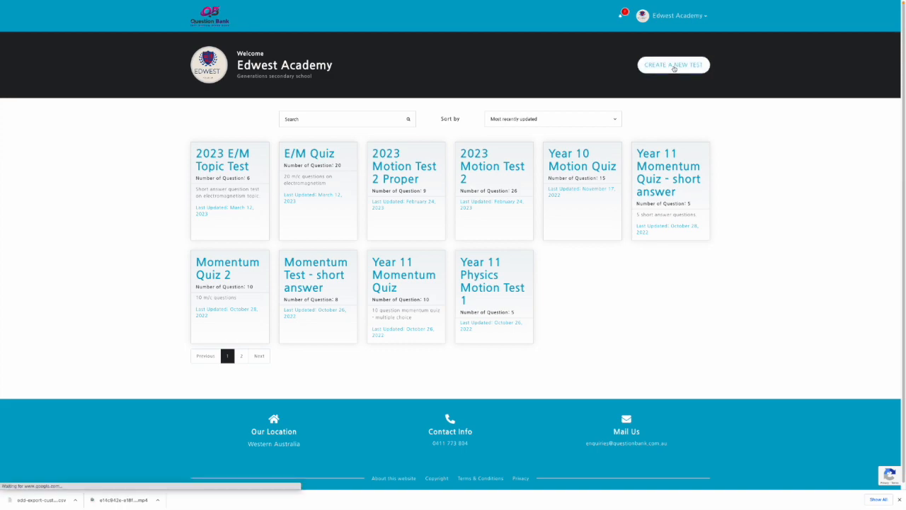
left_click(387, 150)
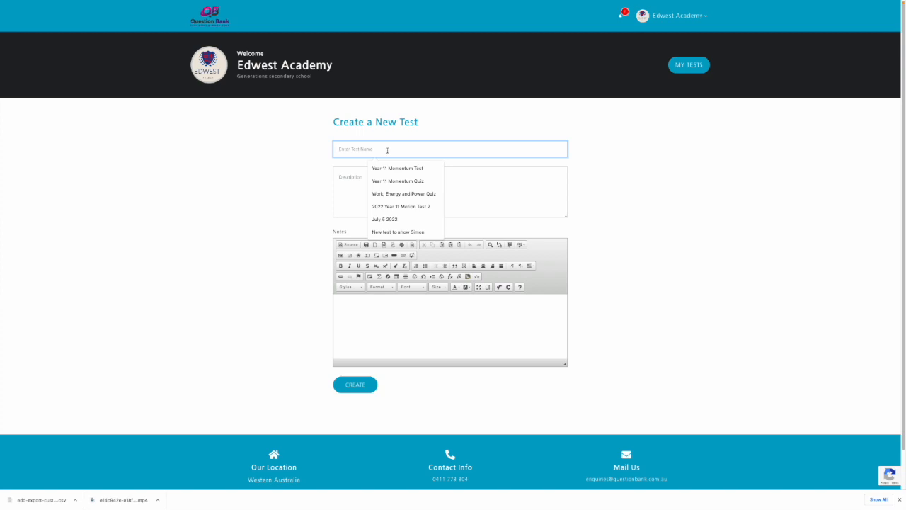
type("Year 11")
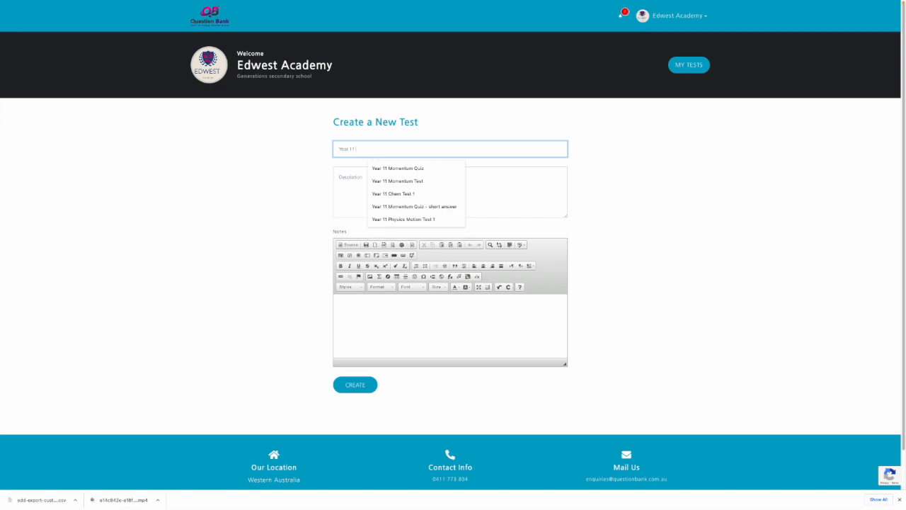
type(" Ne")
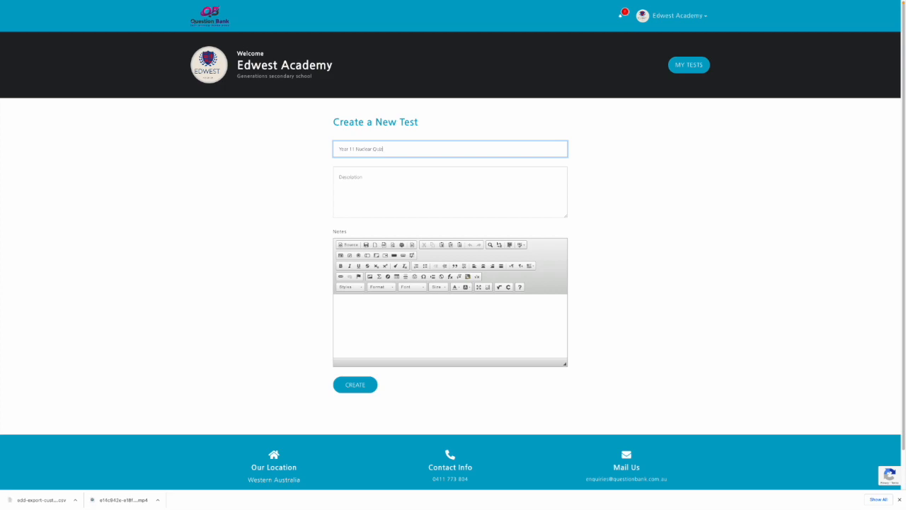
left_click(367, 182)
type("20")
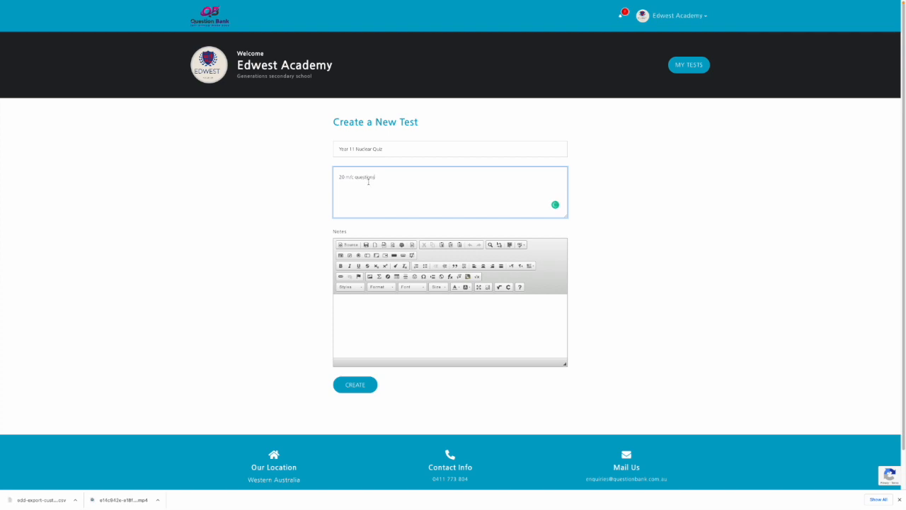
left_click(356, 388)
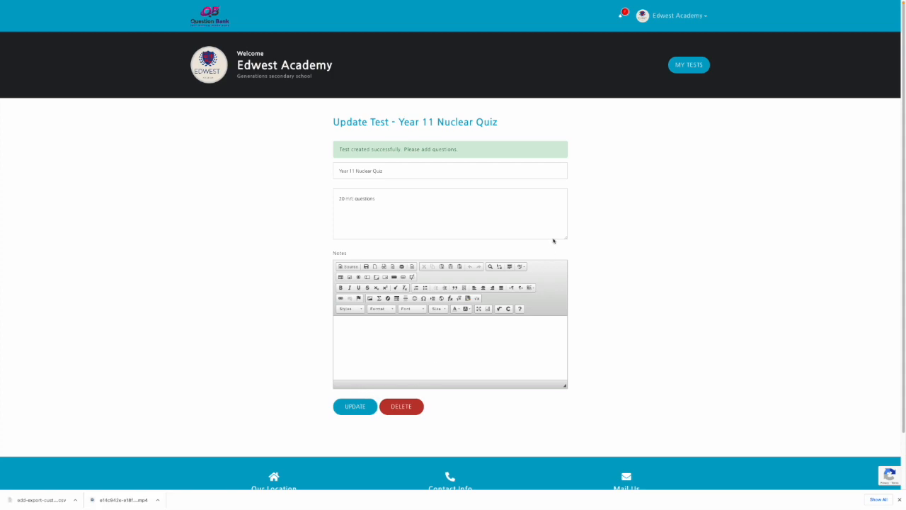
Open the Year 11 Nuclear Quiz from the saved tests and start adding questions to it.
left_click(691, 70)
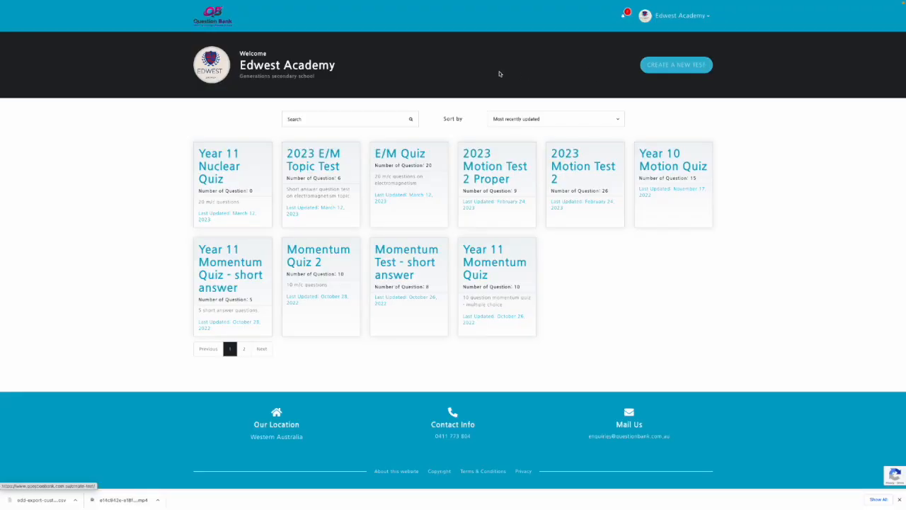
left_click(234, 168)
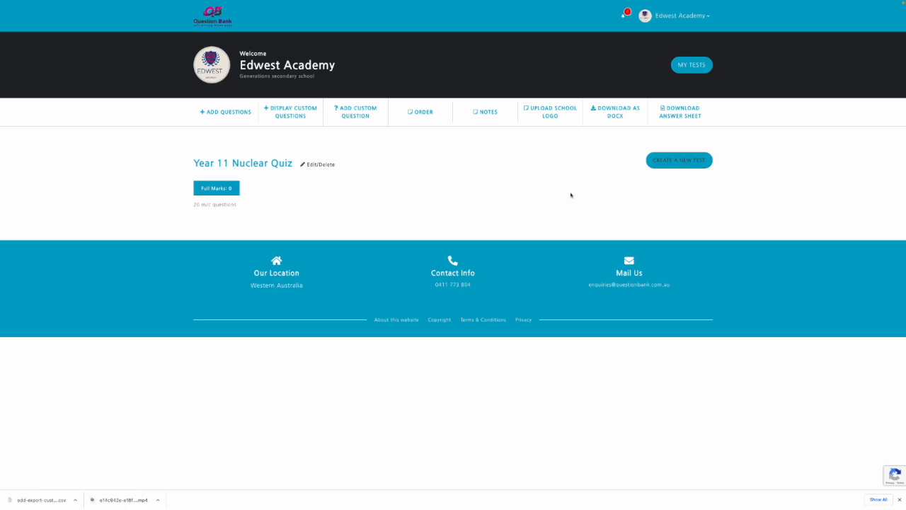
left_click(214, 112)
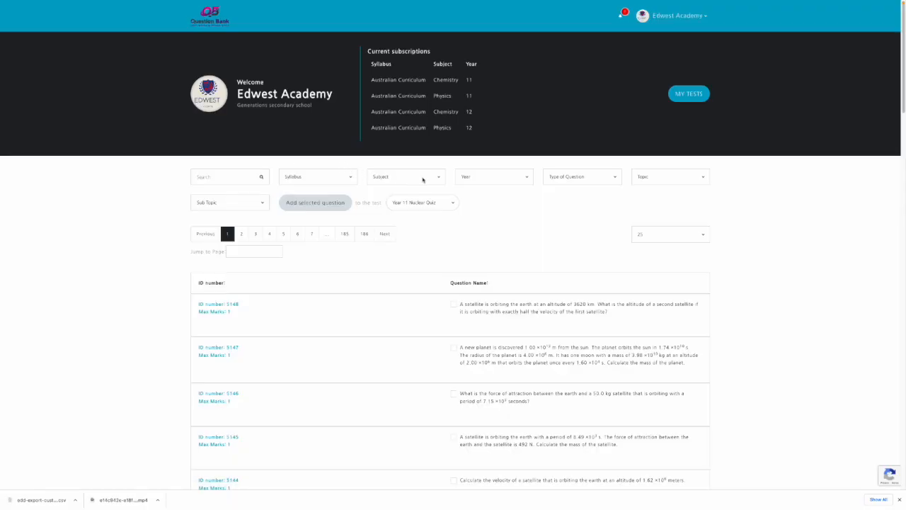
Filter the question list by subject Physics, year 11, type Multiple Choice and topic Nuclear Physics.
left_click(435, 178)
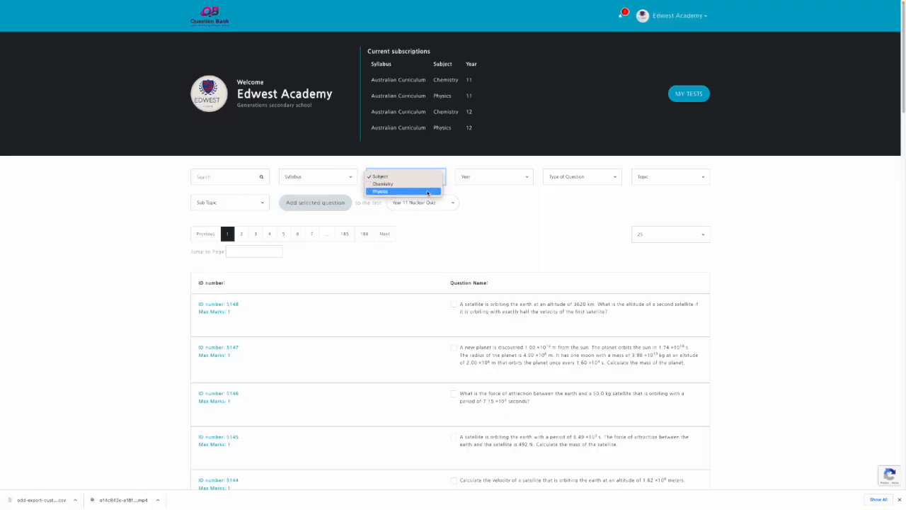
left_click(428, 192)
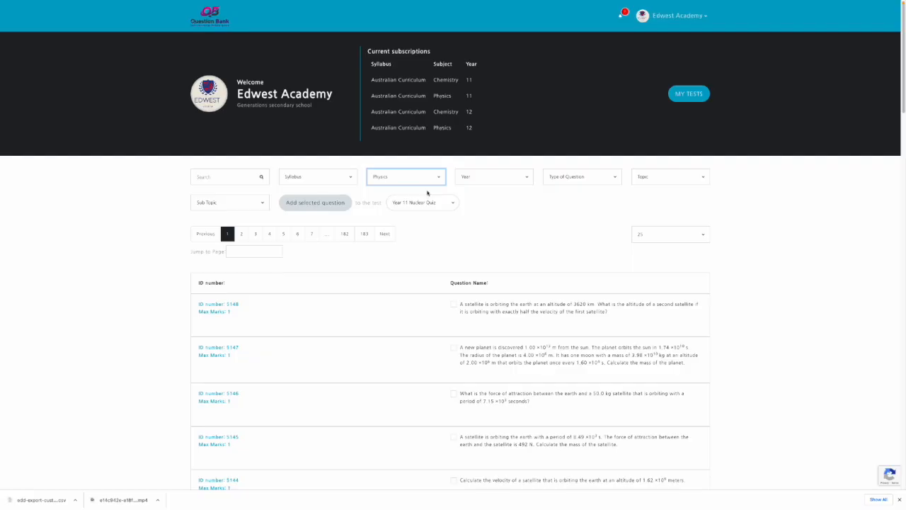
left_click(526, 179)
left_click(517, 186)
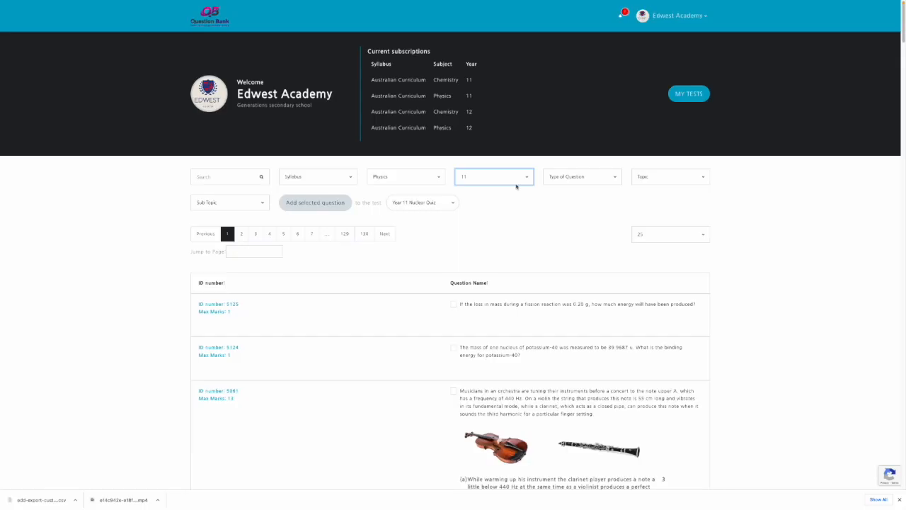
left_click(616, 179)
left_click(603, 190)
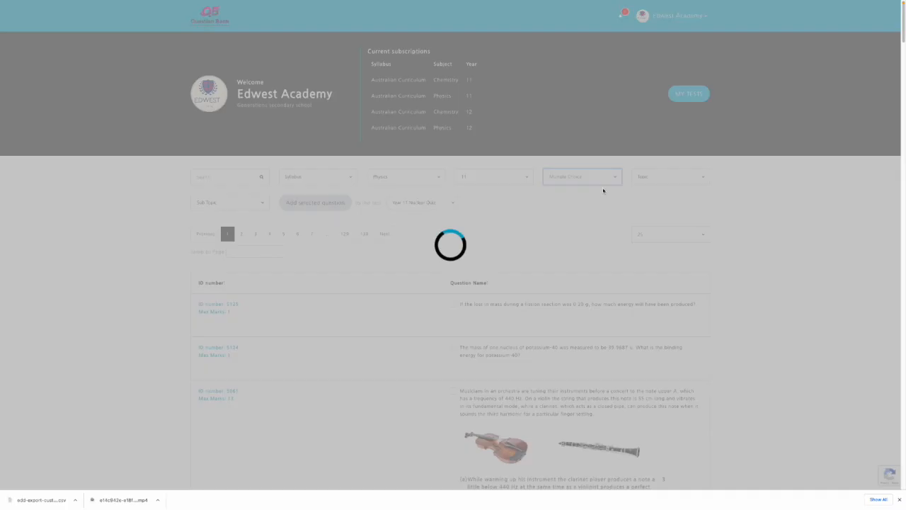
left_click(707, 177)
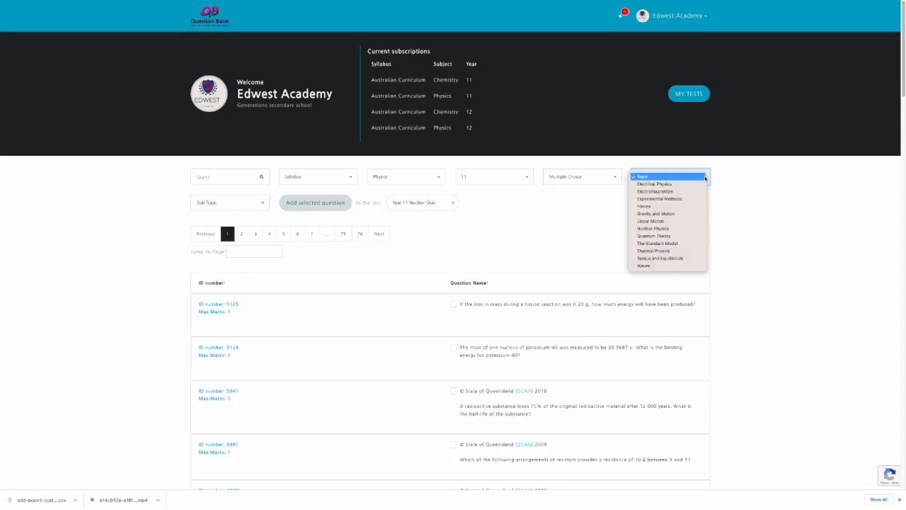
left_click(692, 229)
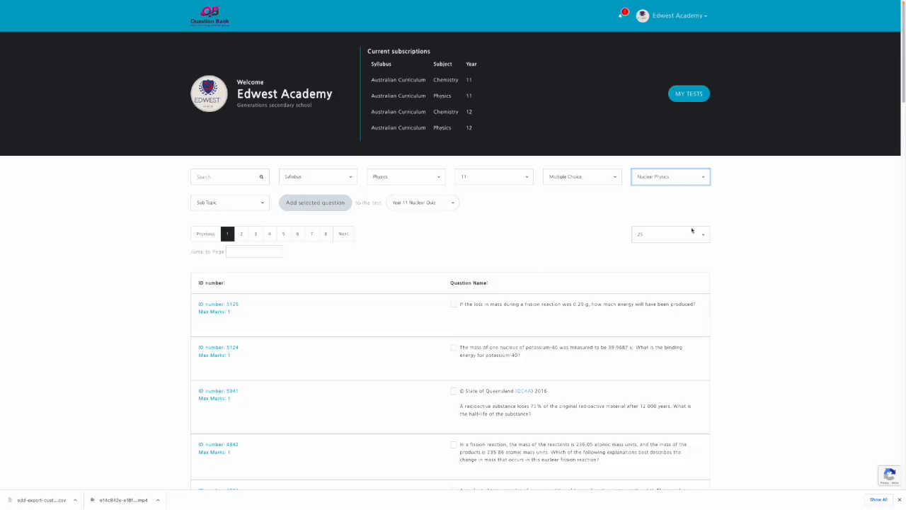
Select questions 4824, 4823 and 4739 on the first page of the filtered list.
scroll(542, 361, "down", 3)
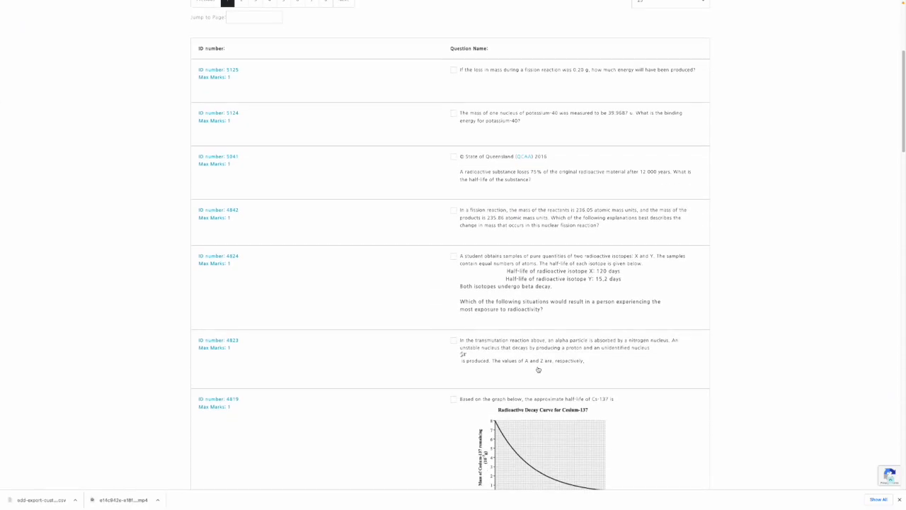
left_click(454, 255)
left_click(454, 338)
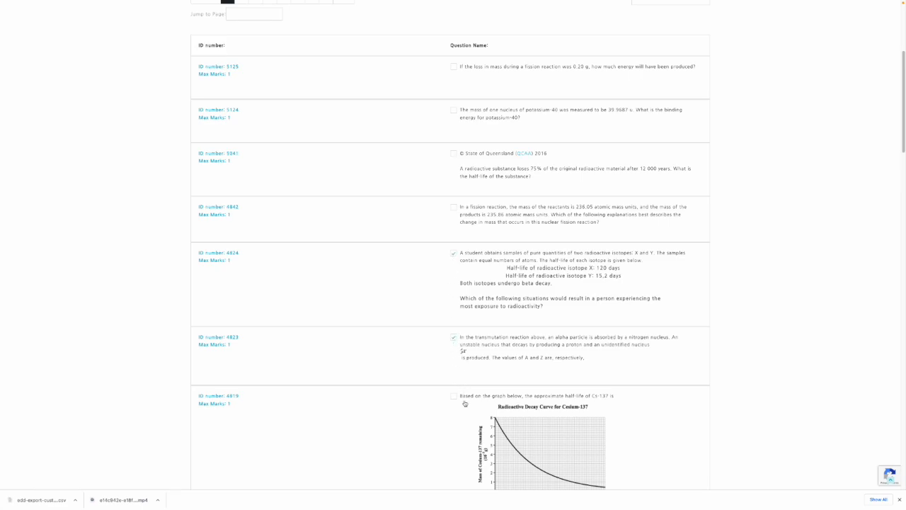
scroll(524, 372, "down", 5)
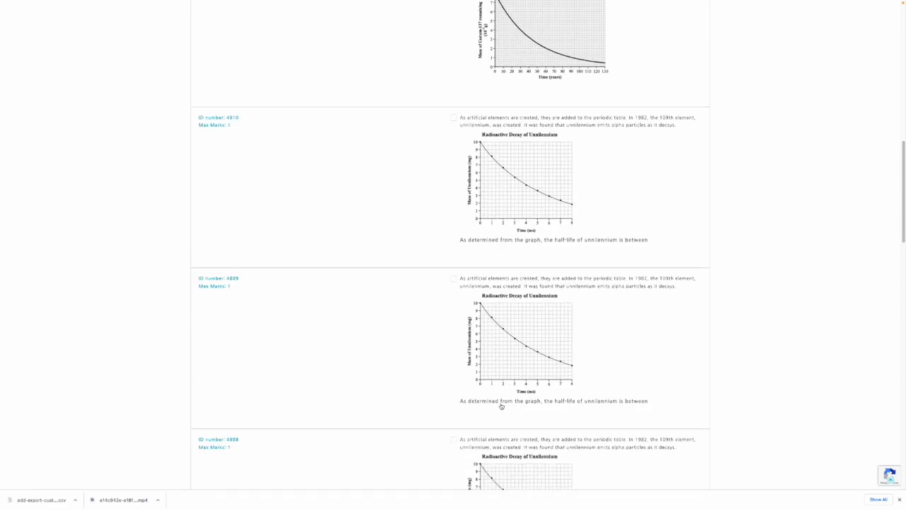
scroll(501, 406, "down", 4)
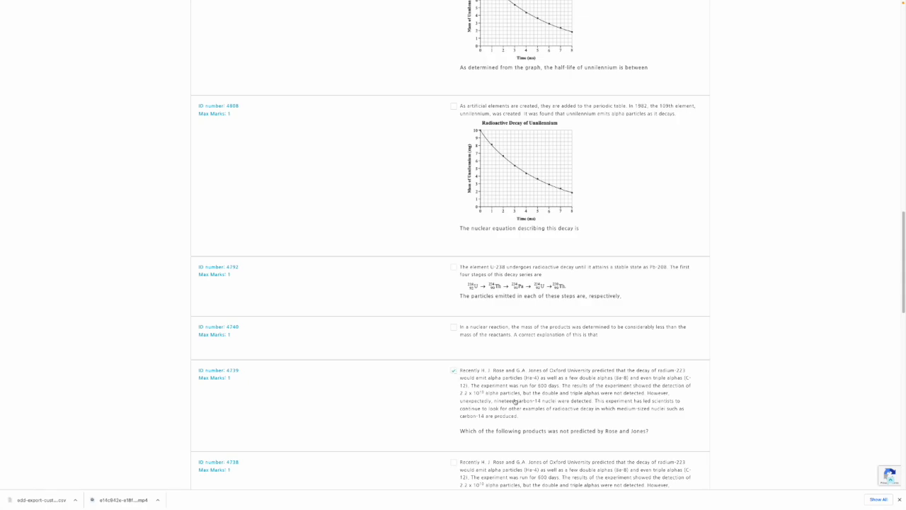
scroll(516, 402, "down", 6)
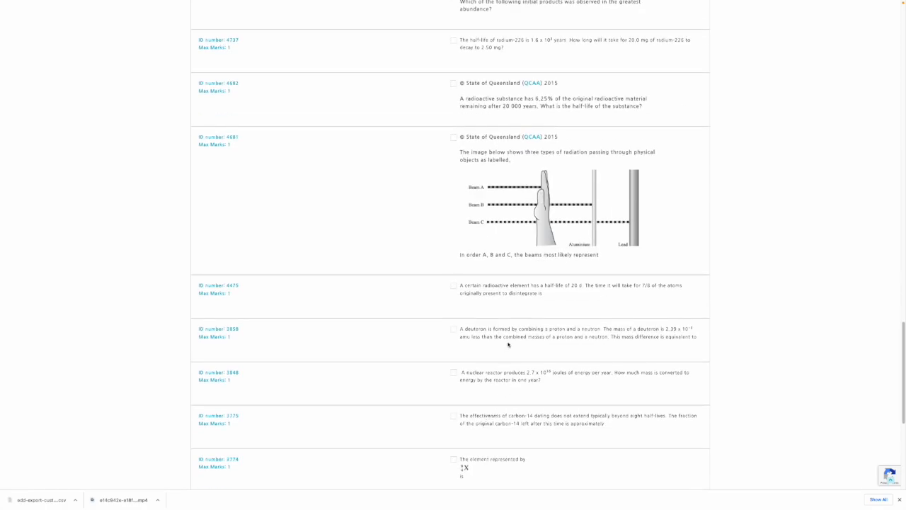
scroll(507, 355, "down", 4)
Select questions 3304, 3300 and 3293 on page 2 of the filtered list.
left_click(343, 338)
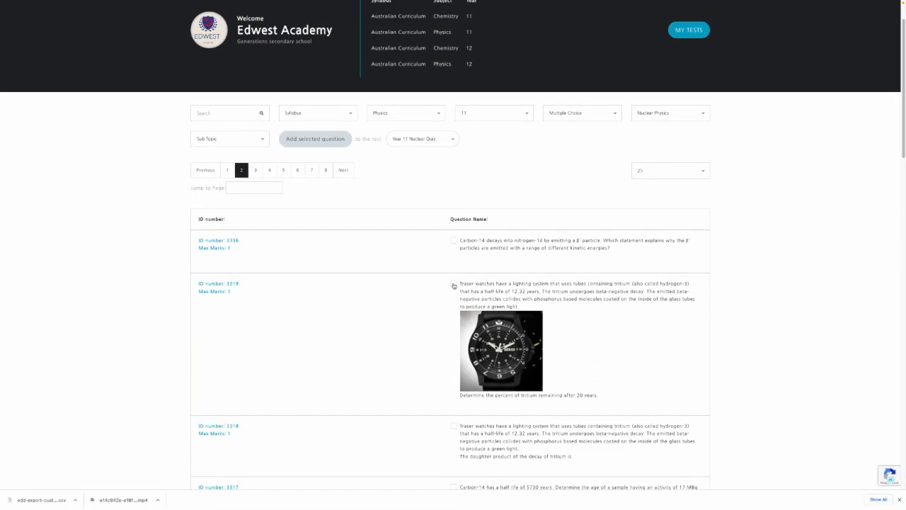
scroll(379, 354, "down", 4)
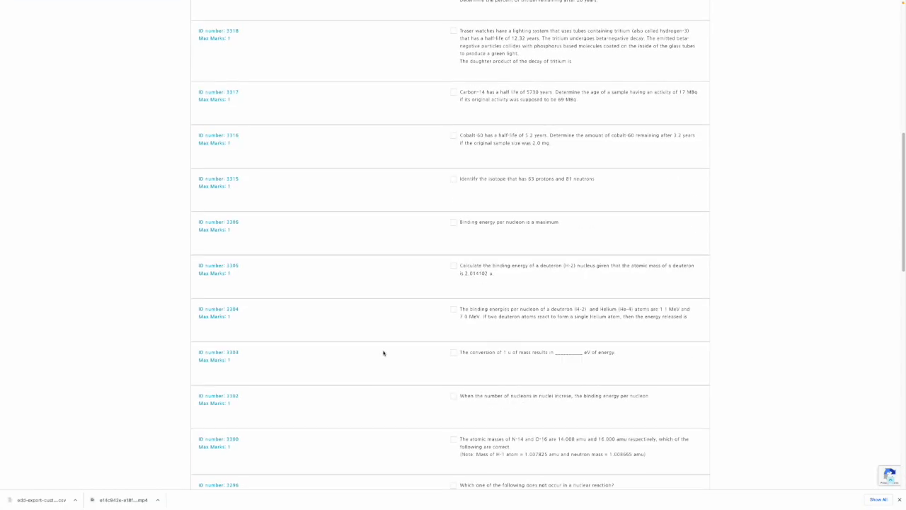
left_click(454, 310)
left_click(454, 441)
scroll(455, 447, "down", 4)
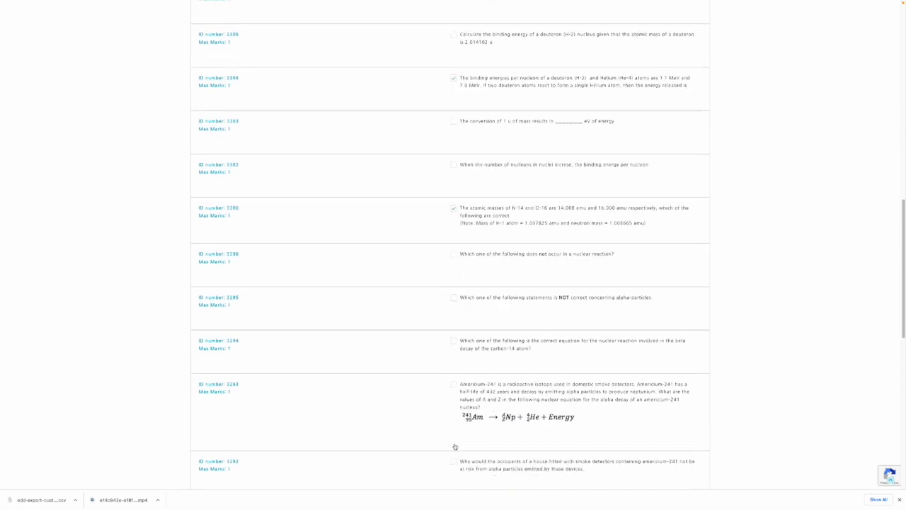
left_click(454, 259)
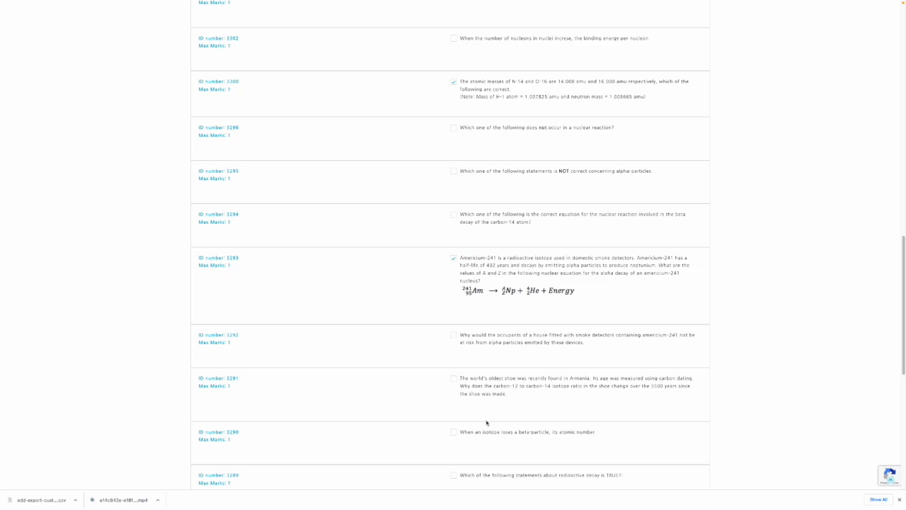
scroll(486, 423, "down", 3)
scroll(459, 425, "down", 3)
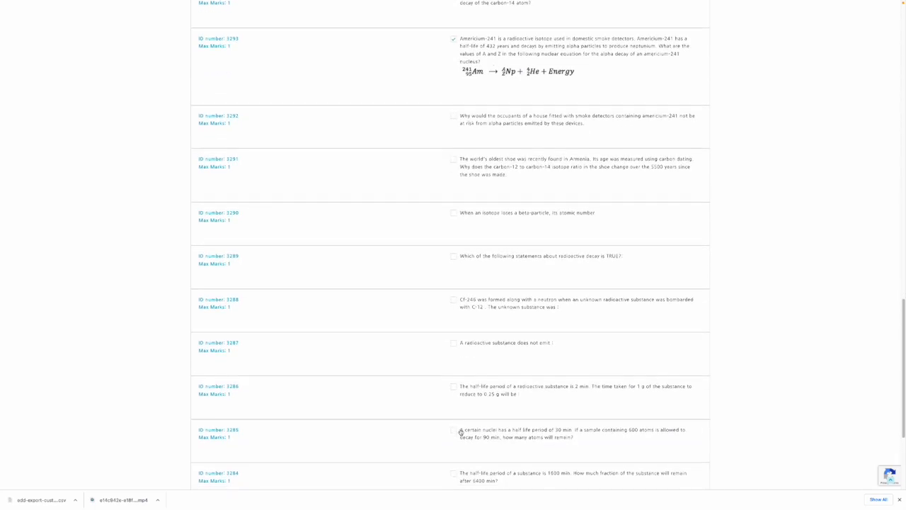
On page 3 of the filtered list, select the last question, about the half-lives of radioactive isotopes A and B.
left_click(342, 337)
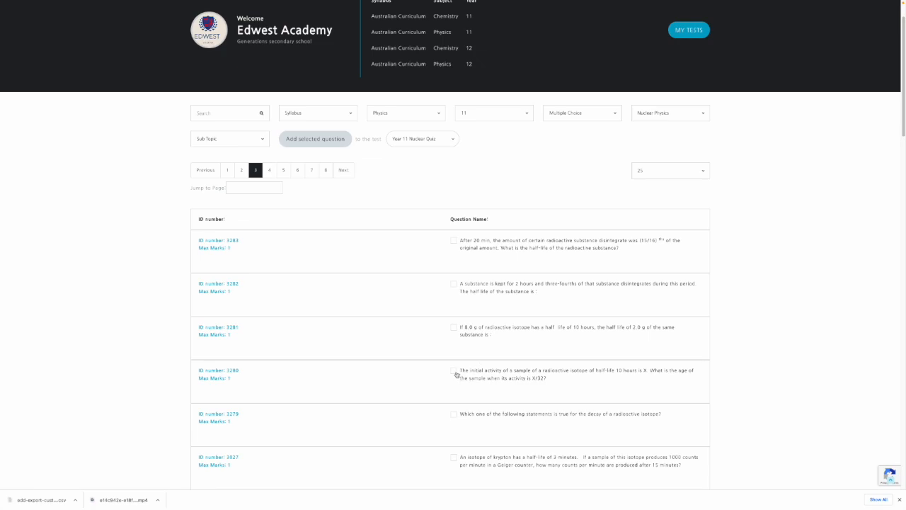
scroll(457, 374, "down", 7)
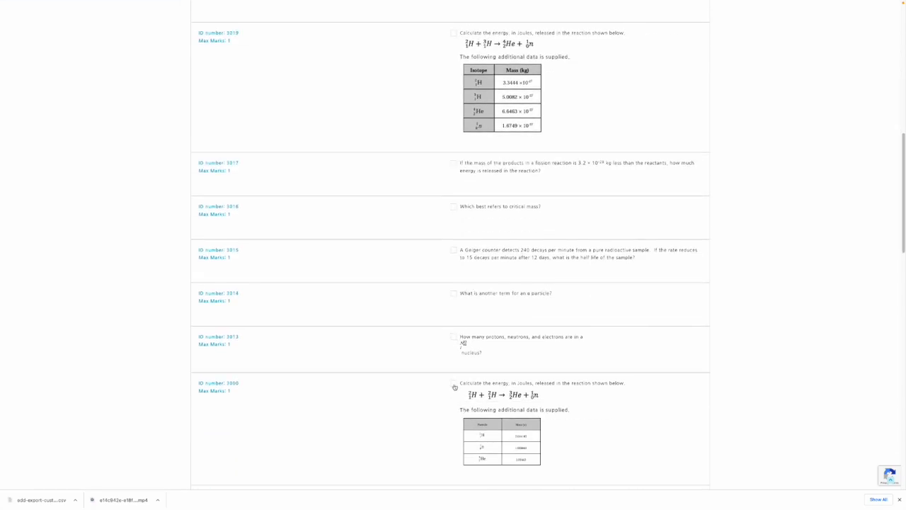
scroll(450, 421, "down", 7)
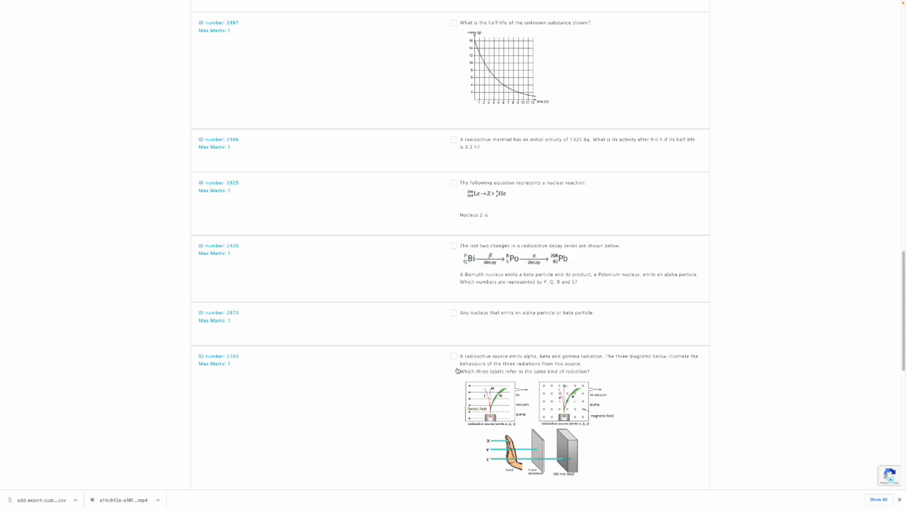
scroll(429, 427, "down", 10)
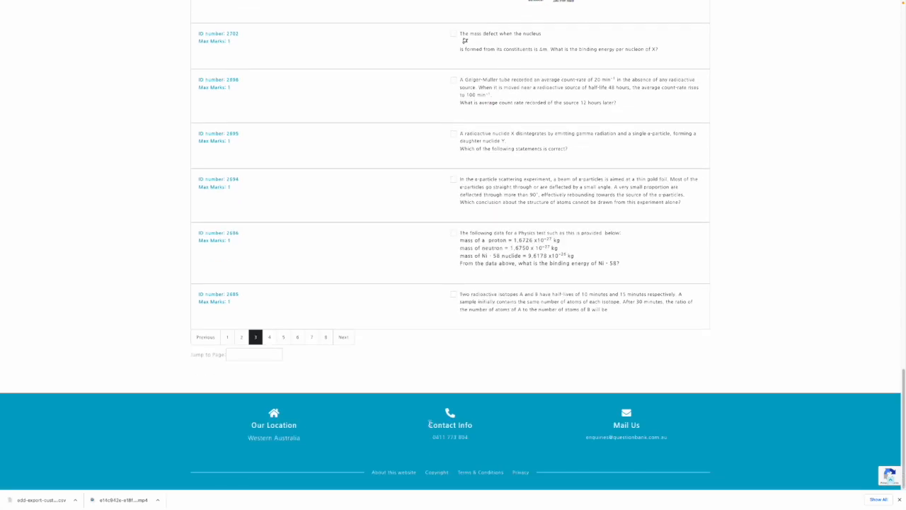
left_click(454, 298)
Go through the questions on page 4 of the filtered list to find suitable ones for the quiz.
left_click(343, 337)
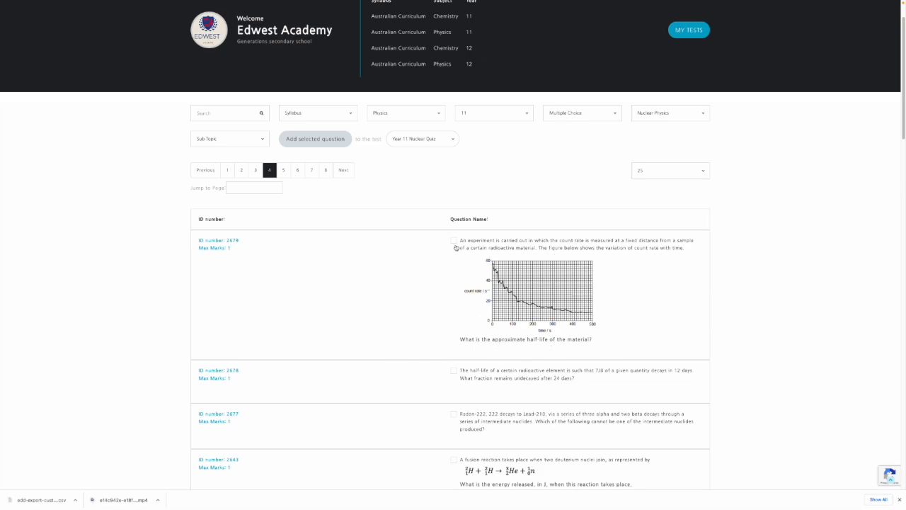
scroll(381, 378, "down", 9)
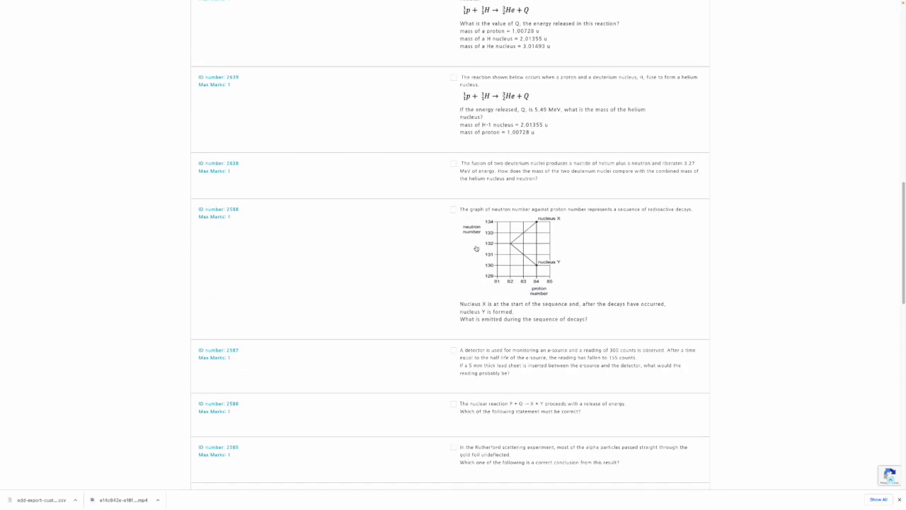
scroll(427, 385, "down", 5)
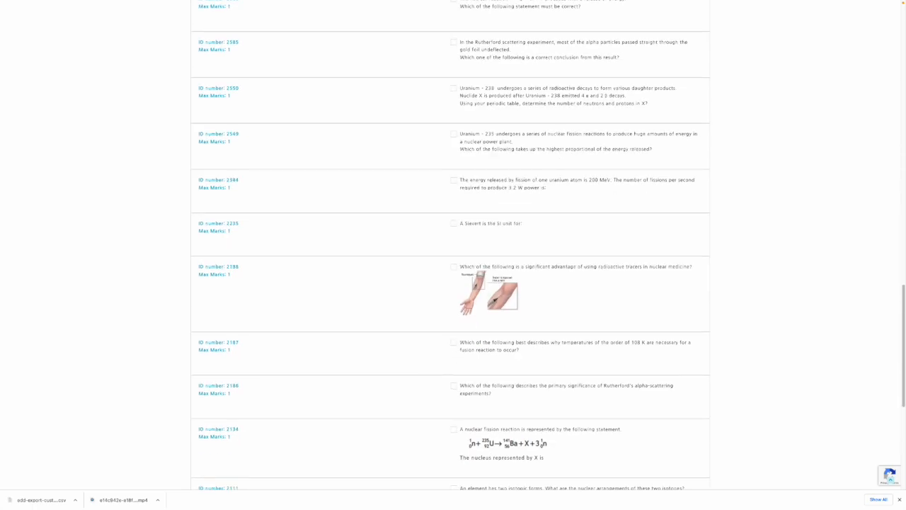
scroll(433, 412, "down", 5)
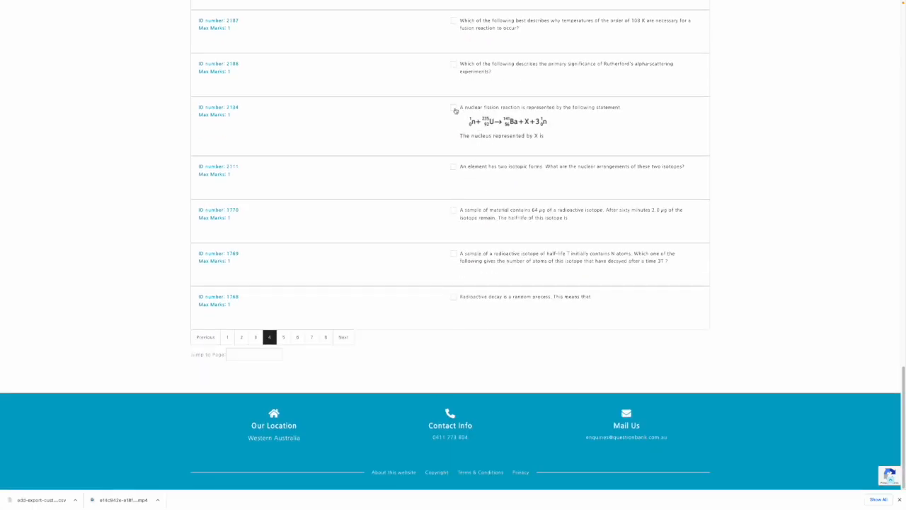
On page 5 of the list, select question 1747 about krypton's total binding energy and add all selected questions to the Year 11 Nuclear Quiz.
left_click(344, 337)
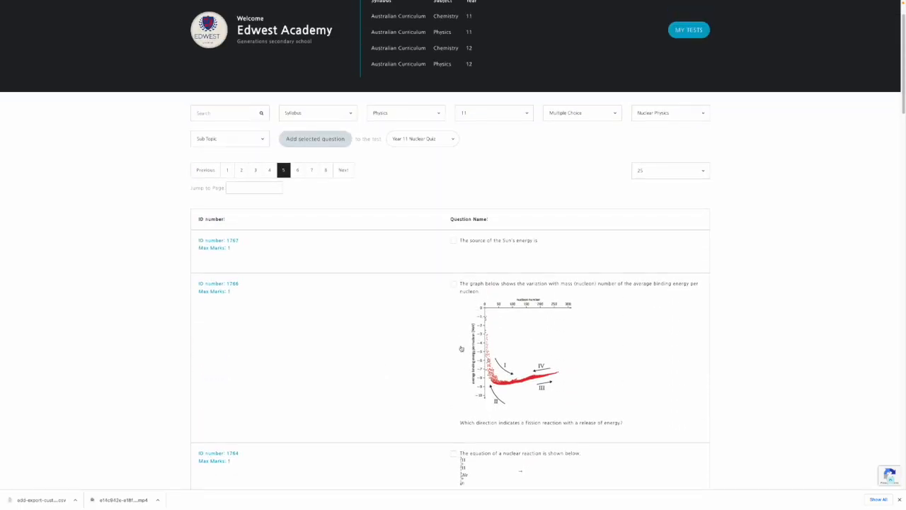
scroll(453, 346, "down", 5)
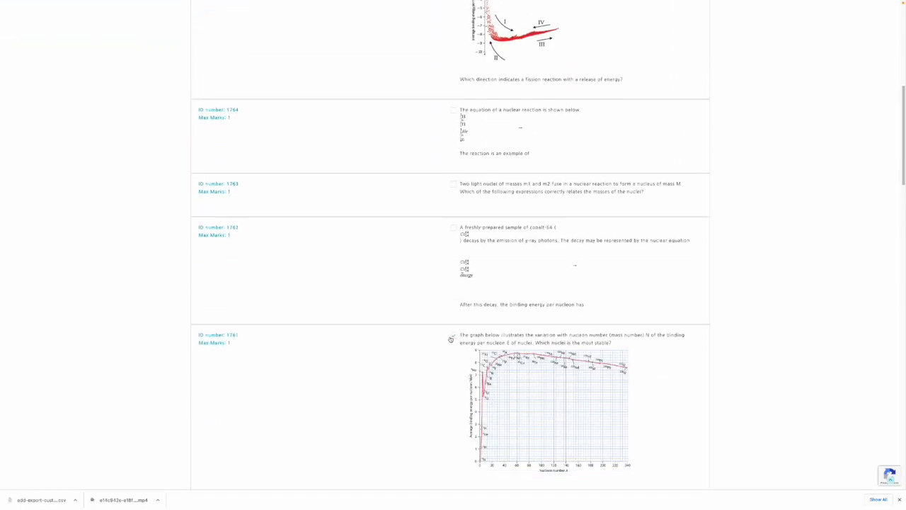
scroll(449, 338, "down", 6)
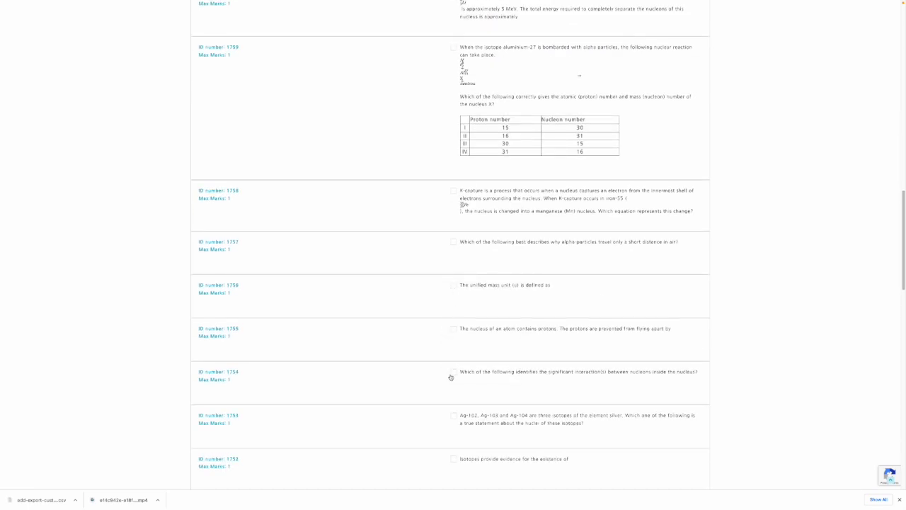
scroll(449, 384, "down", 4)
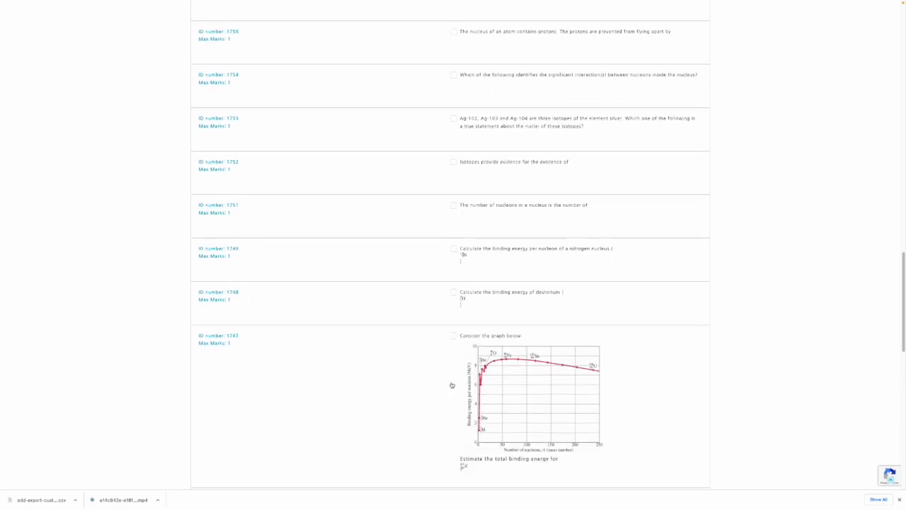
left_click(455, 338)
left_click_drag(903, 335, 899, 55)
left_click(316, 203)
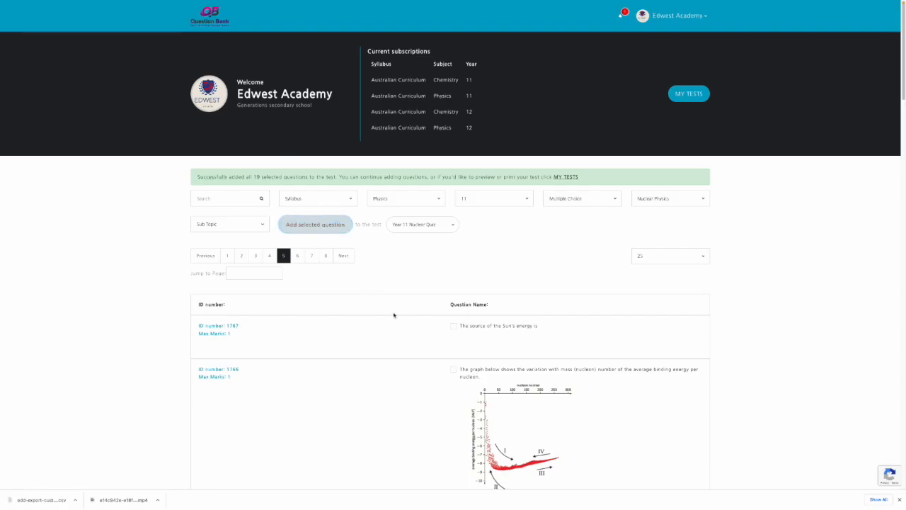
On page 6 of the list, select question 1579 about neutron-to-proton ratios and add it to the Year 11 Nuclear Quiz.
left_click_drag(904, 110, 886, 475)
left_click(297, 337)
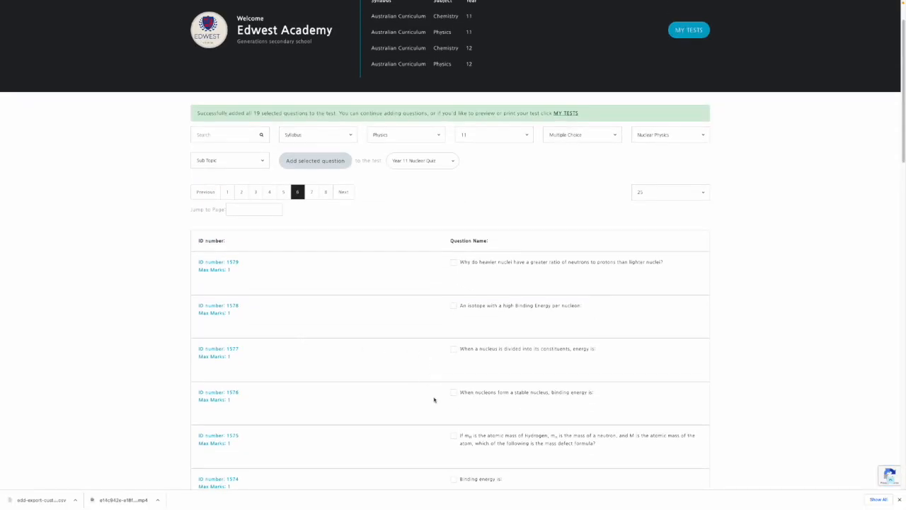
left_click(454, 263)
left_click(318, 161)
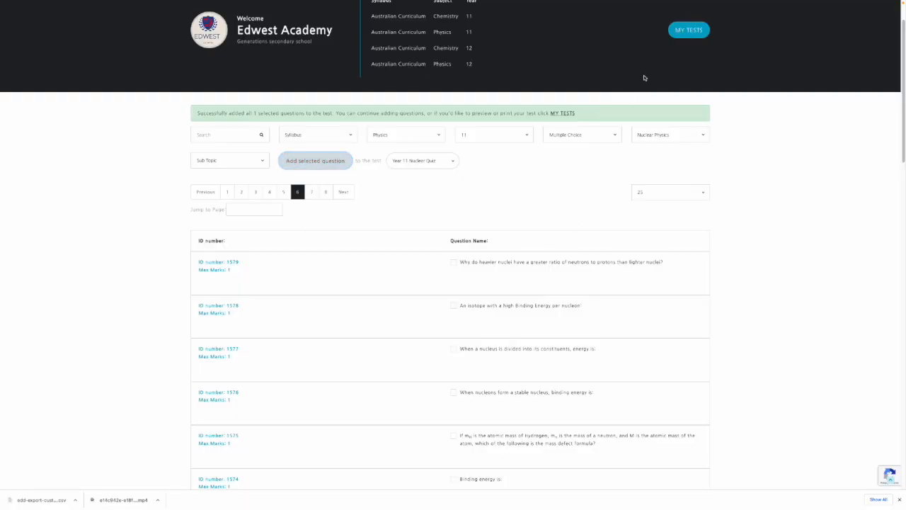
Open the Year 11 Nuclear Quiz from the saved tests and download it as a DOCX file.
left_click(684, 31)
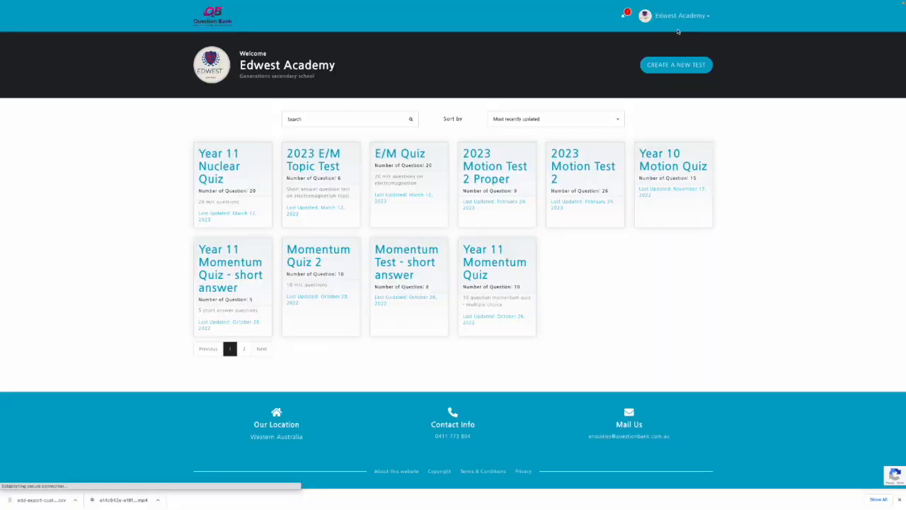
left_click(224, 172)
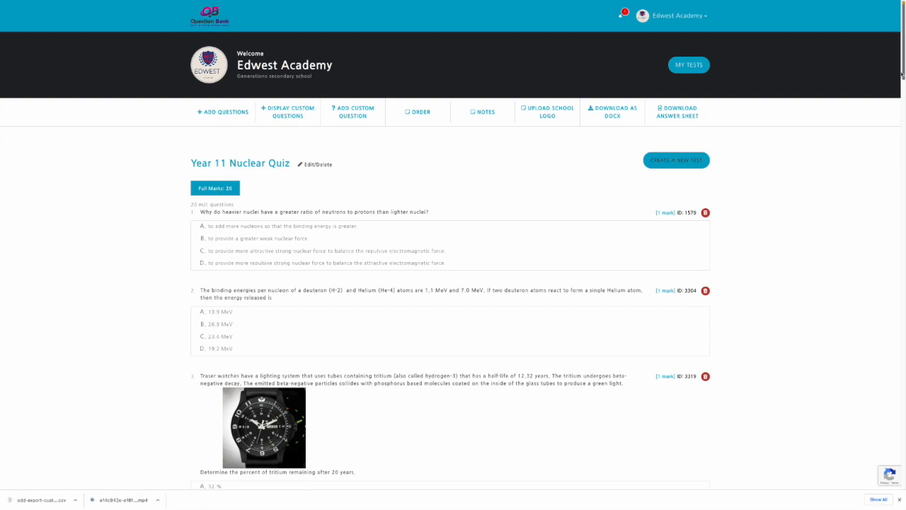
mouse_move(903, 62)
left_mouse_down()
mouse_move(904, 473)
mouse_move(904, 50)
left_mouse_up()
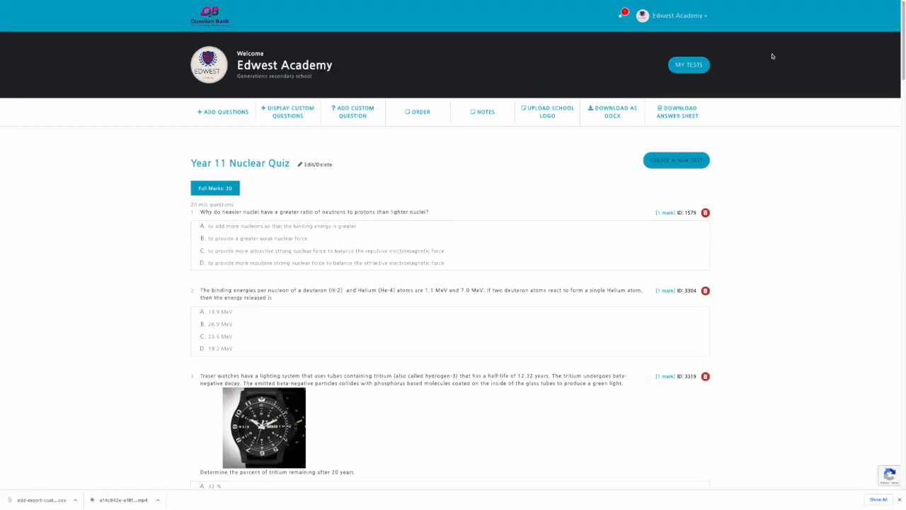
left_click(613, 114)
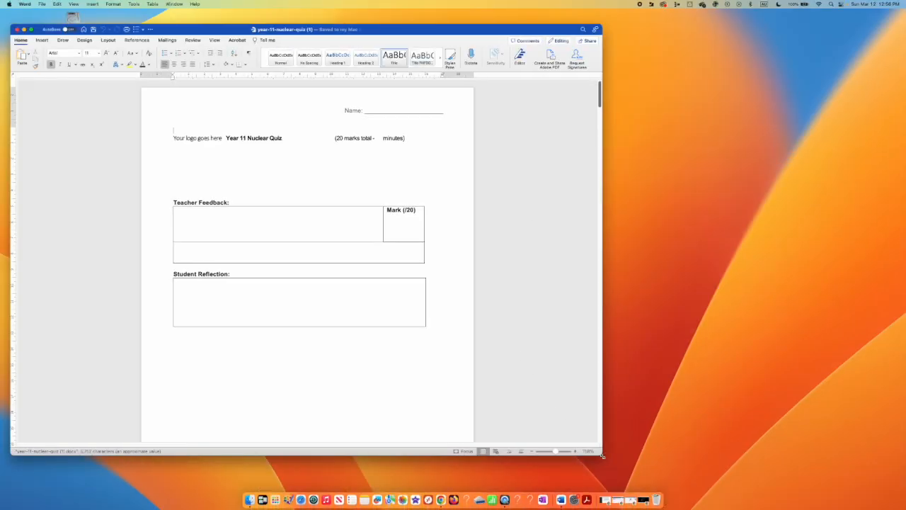
In the downloaded quiz document in Word, enlarge the window and delete the "Your logo goes here" placeholder before the title.
left_click_drag(600, 454, 816, 490)
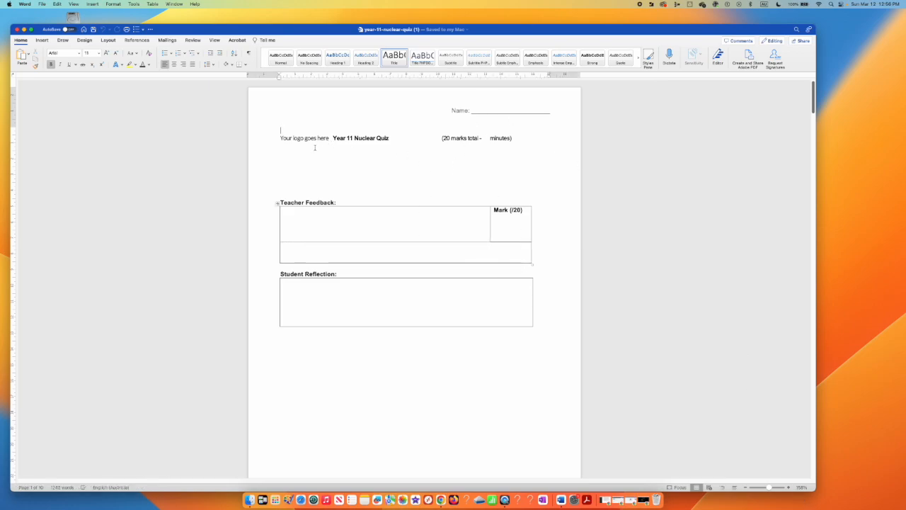
left_click(280, 132)
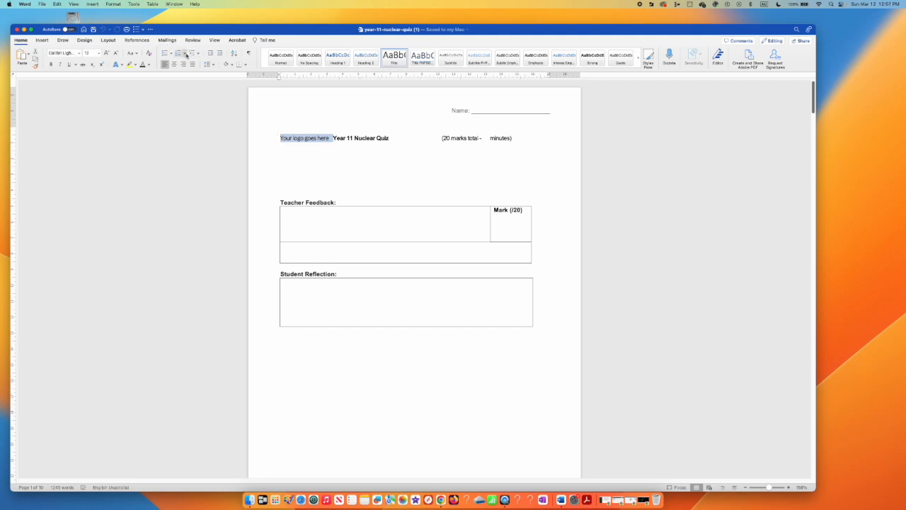
key("Delete")
Insert the Logo image from the Downloads folder in front of the quiz title.
left_click(42, 41)
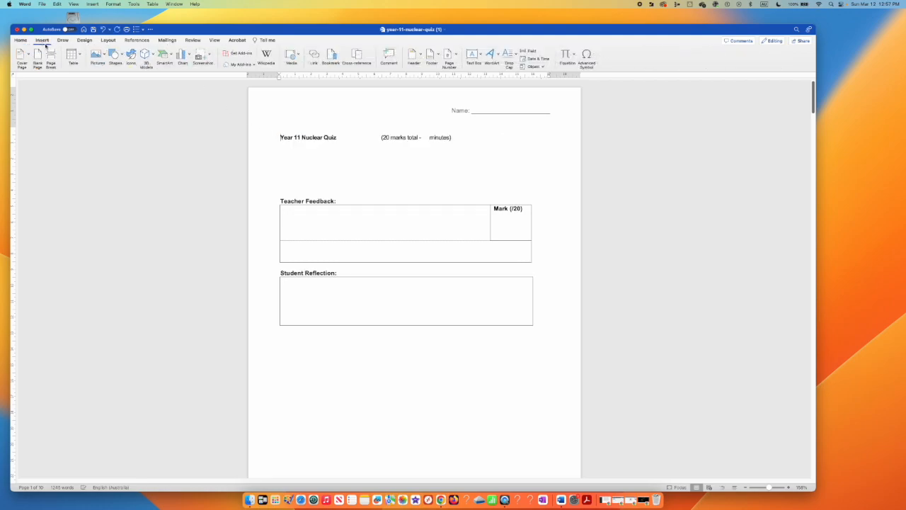
left_click(98, 58)
left_click(106, 75)
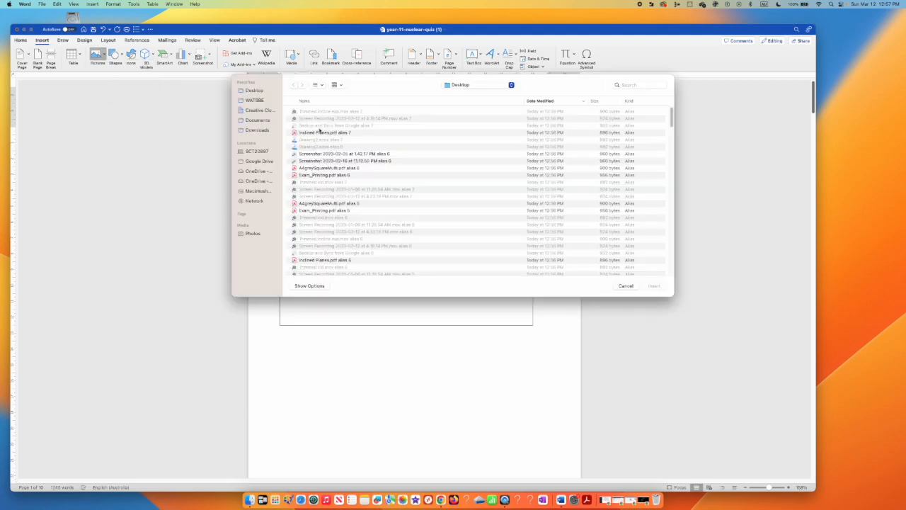
left_click(259, 131)
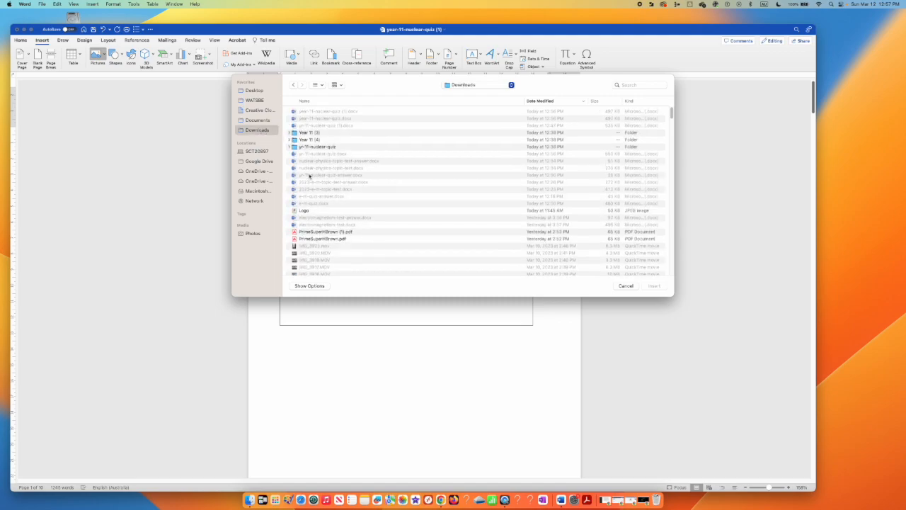
double_click(302, 210)
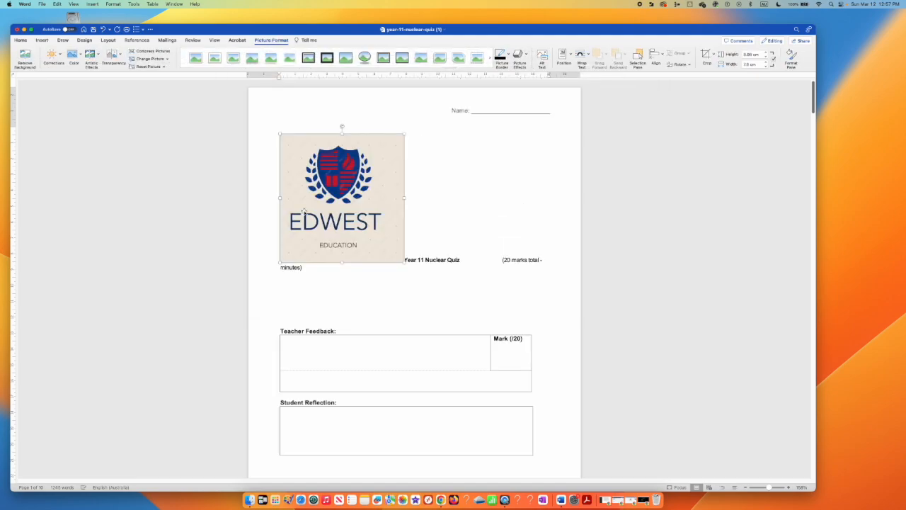
Shrink the school logo to a small header size and add a tab space between it and the quiz title.
left_click_drag(404, 262, 302, 155)
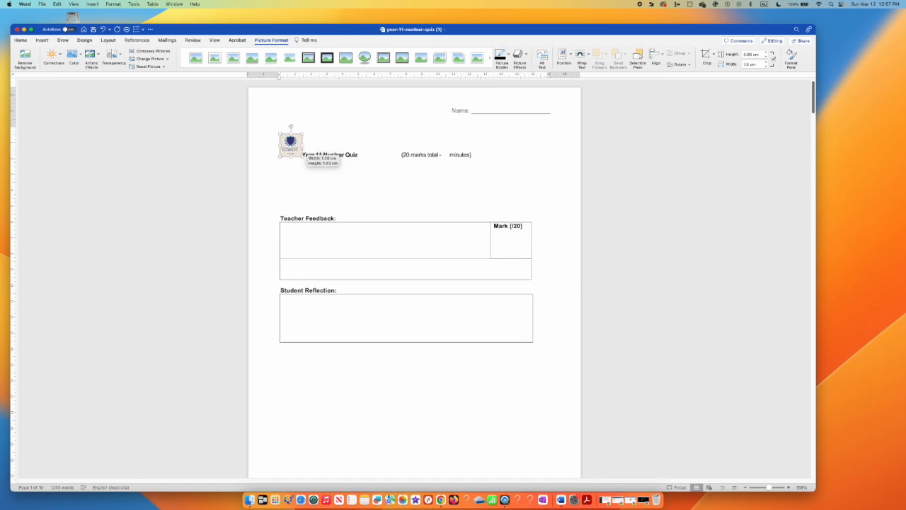
left_click(341, 185)
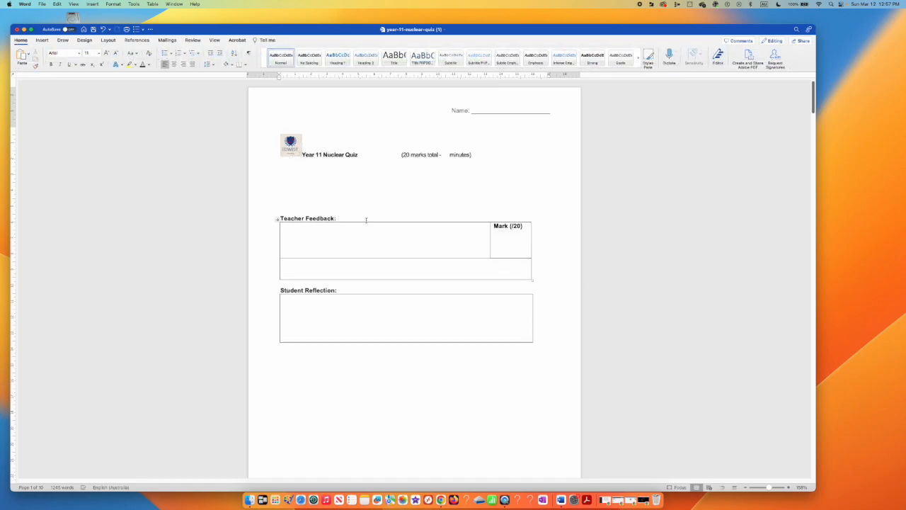
left_click(292, 147)
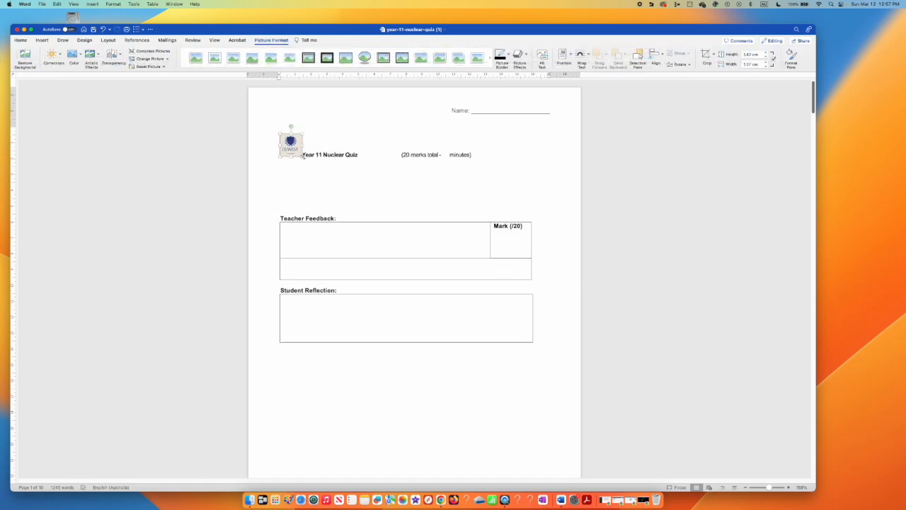
left_click_drag(303, 155, 313, 166)
left_click(340, 184)
left_click(313, 165)
key("Tab")
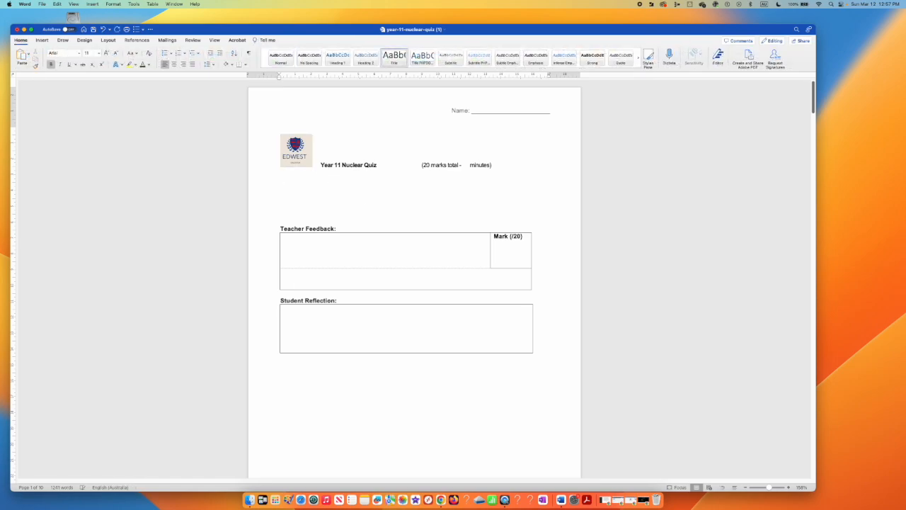
Remove the extra blank space above Question 3's answer options at the start of page 3.
left_click_drag(813, 103, 811, 164)
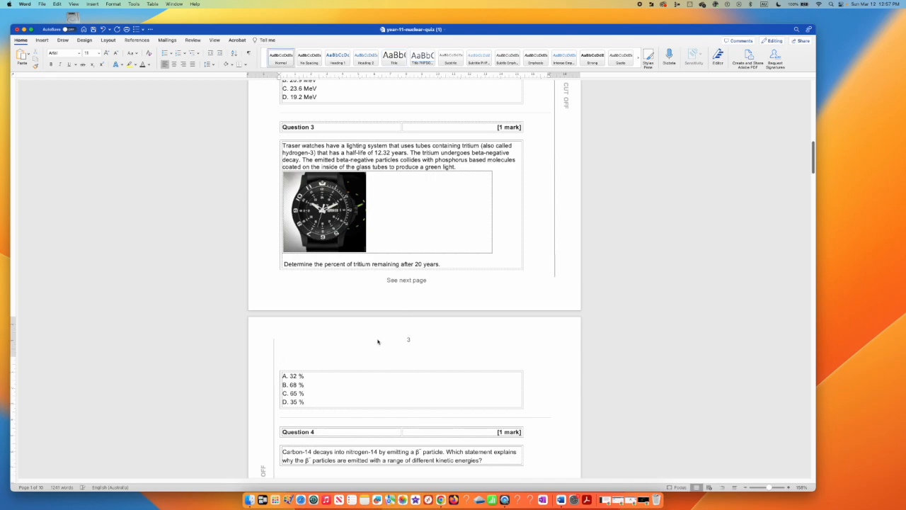
key("Delete")
key("Delete")
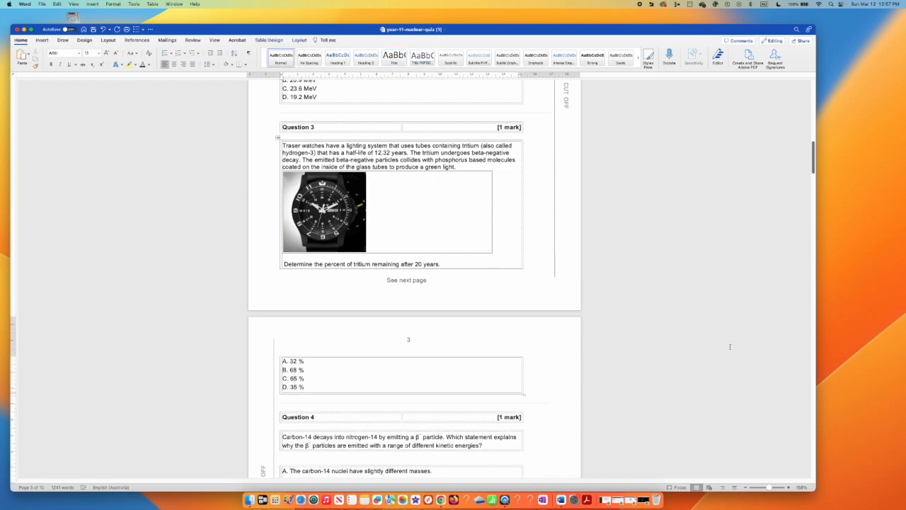
Insert a page break before Question 6 so its heading starts on a new page with its graph.
scroll(795, 177, "down", 10)
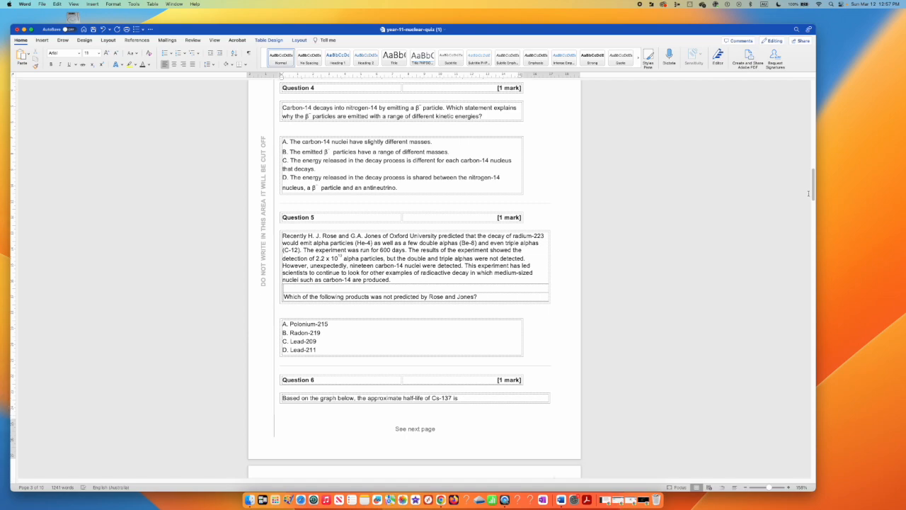
left_click(282, 269)
key("super+Return")
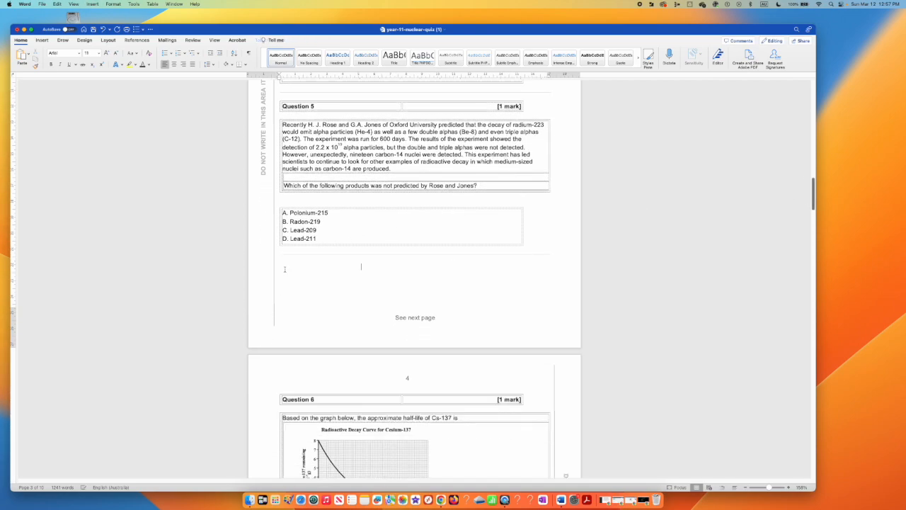
Insert a page break before Question 8 to keep the whole question together on page 5.
left_click_drag(813, 181, 813, 226)
left_click(283, 200)
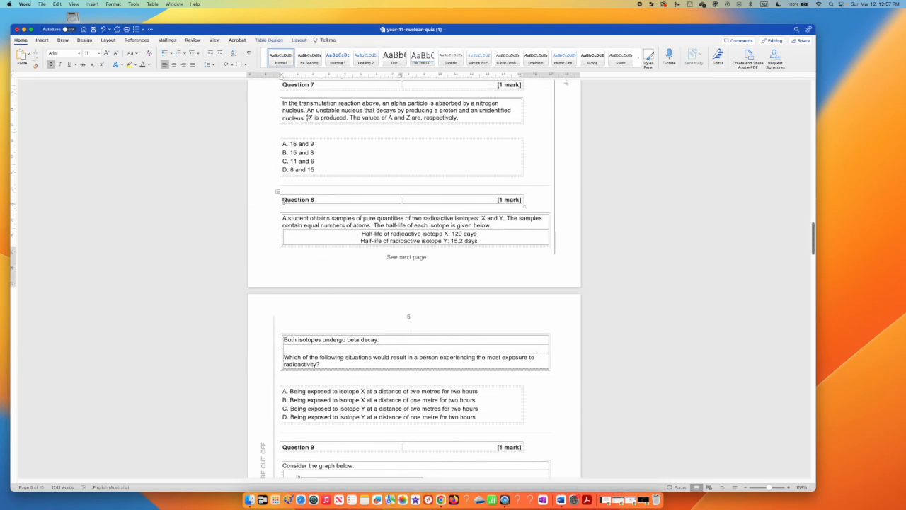
key("ctrl+Return")
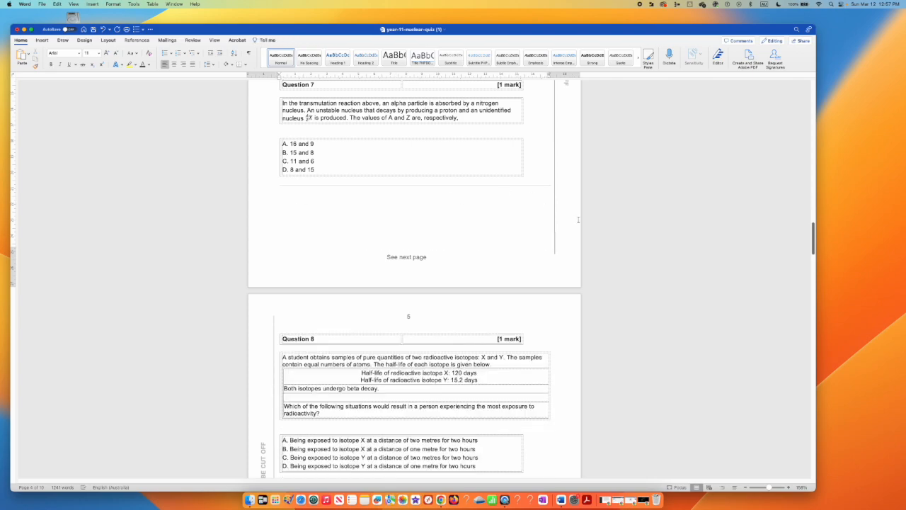
Insert a page break before Question 13 so its heading moves off the end of page 6.
scroll(805, 274, "down", 10)
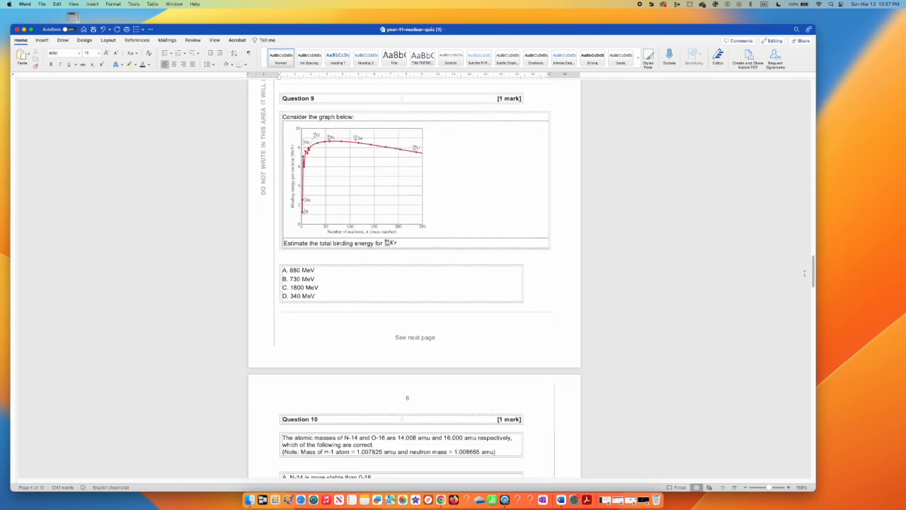
scroll(804, 274, "down", 10)
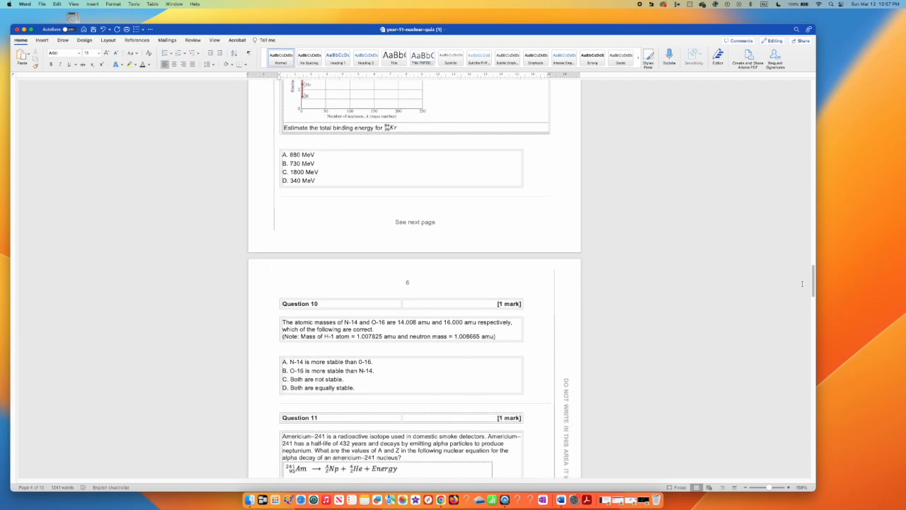
scroll(801, 305, "down", 1)
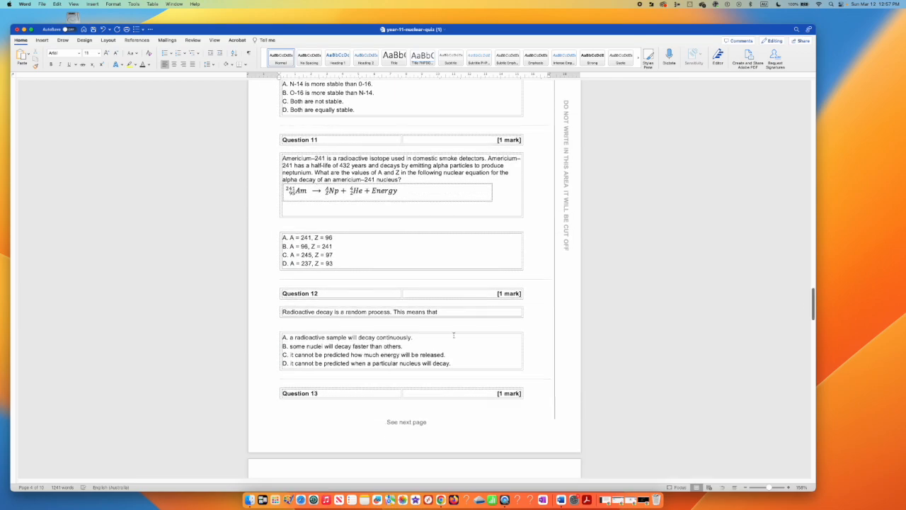
left_click(283, 394)
key("super+Return")
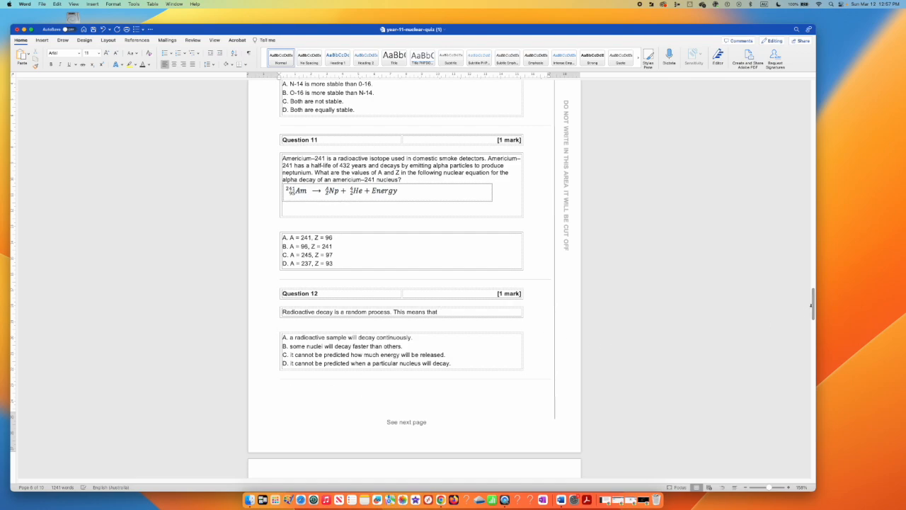
Insert a page break before Question 15 so that it starts on page 8.
left_click_drag(814, 304, 814, 333)
scroll(295, 403, "down", 5)
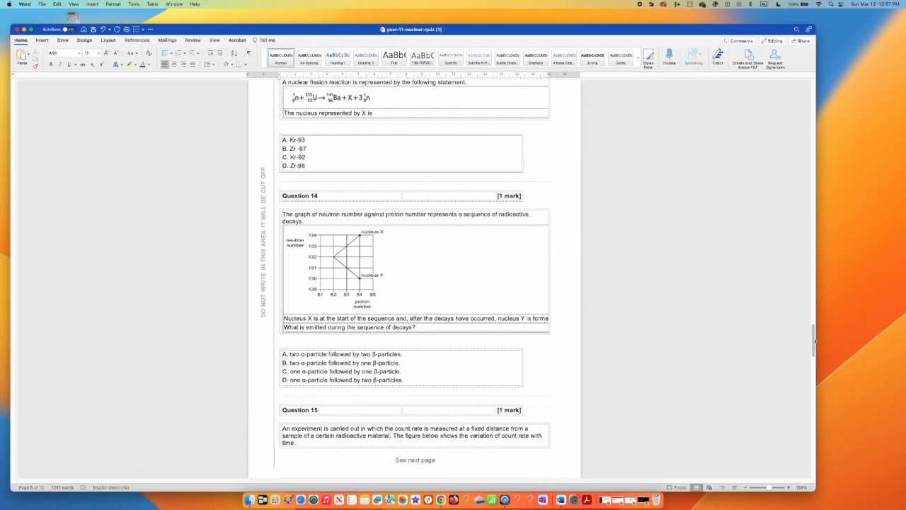
left_click(282, 347)
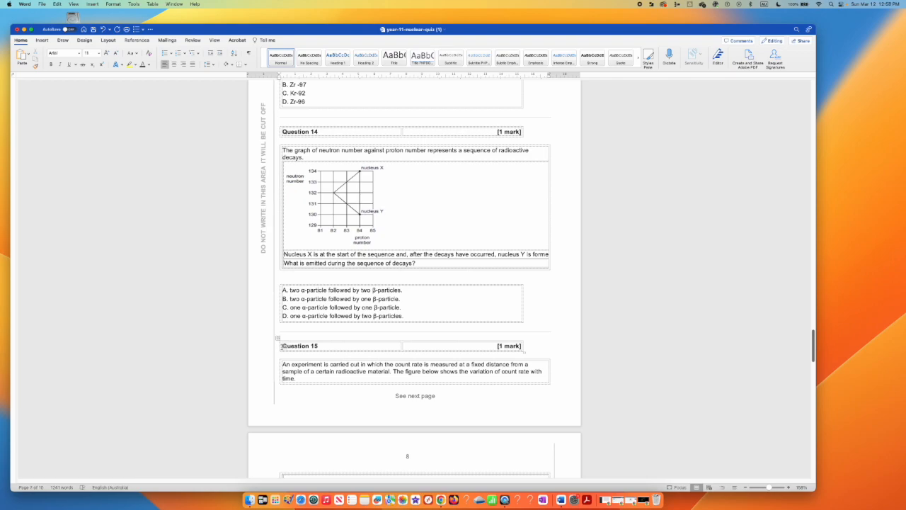
key("super+Return")
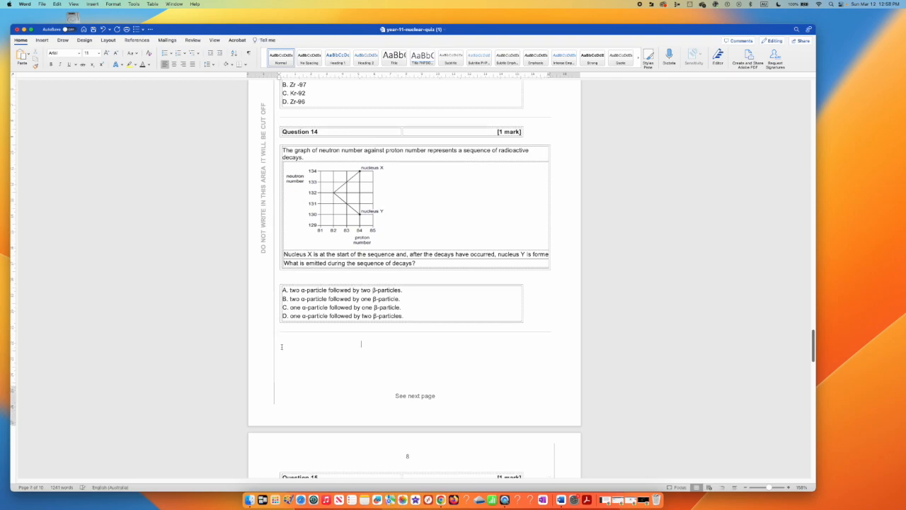
Insert a page break before Question 17 so its heading starts on page 9 with its diagrams.
scroll(777, 347, "down", 11)
scroll(277, 316, "down", 5)
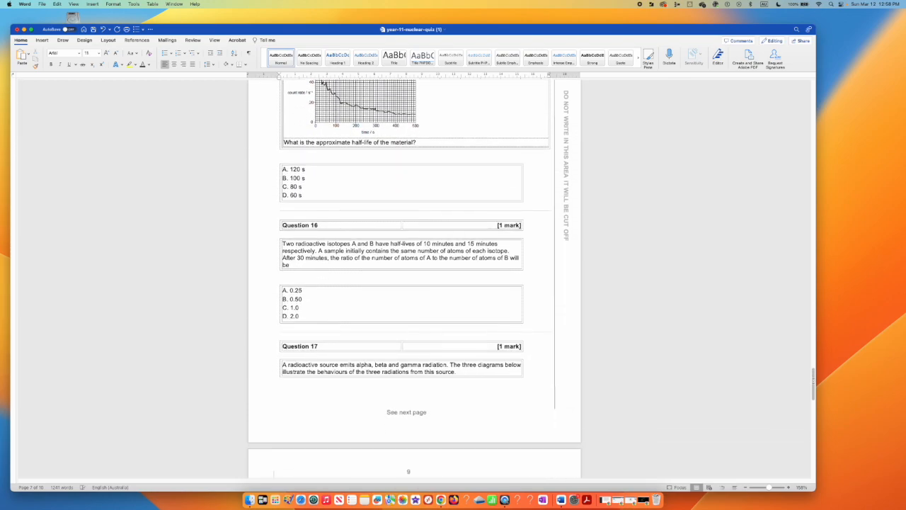
left_click(282, 313)
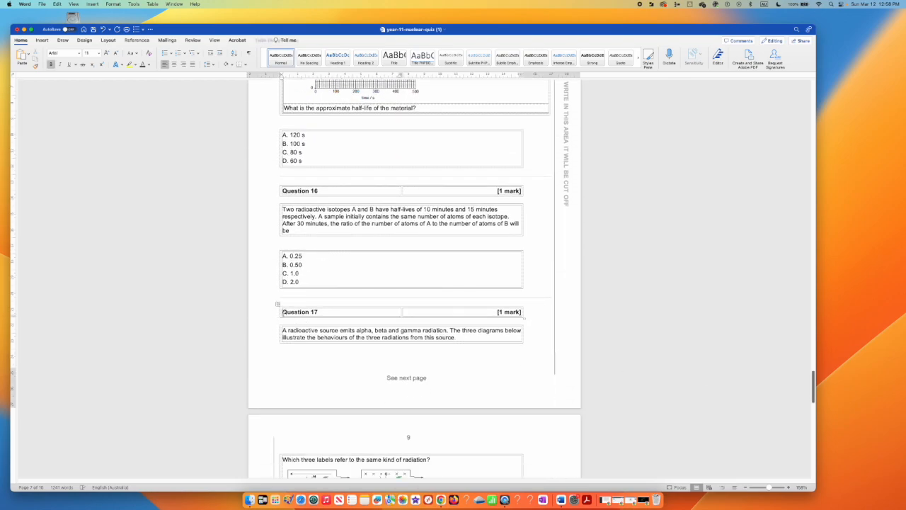
key("super+Return")
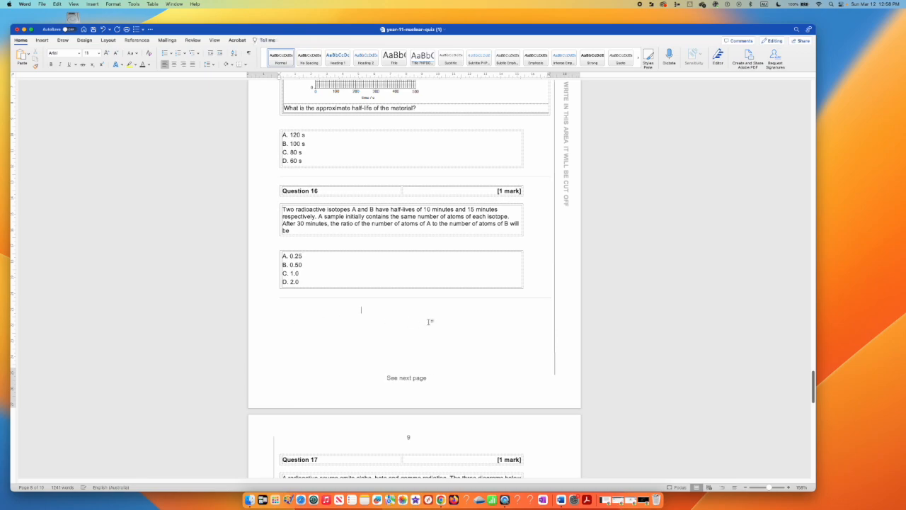
Remove the blank lines above Question 18's answer options and heading so that option D fits on page 9.
left_click_drag(812, 390, 812, 423)
left_click(323, 336)
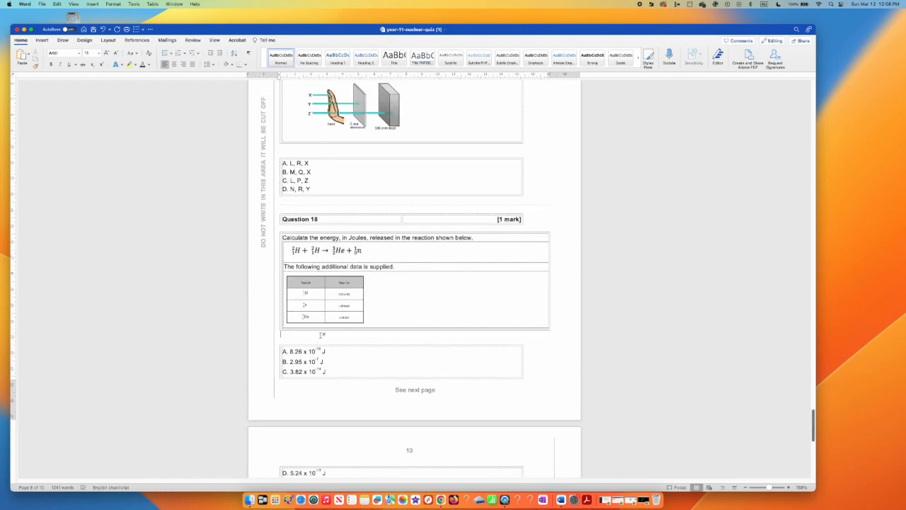
key("BackSpace")
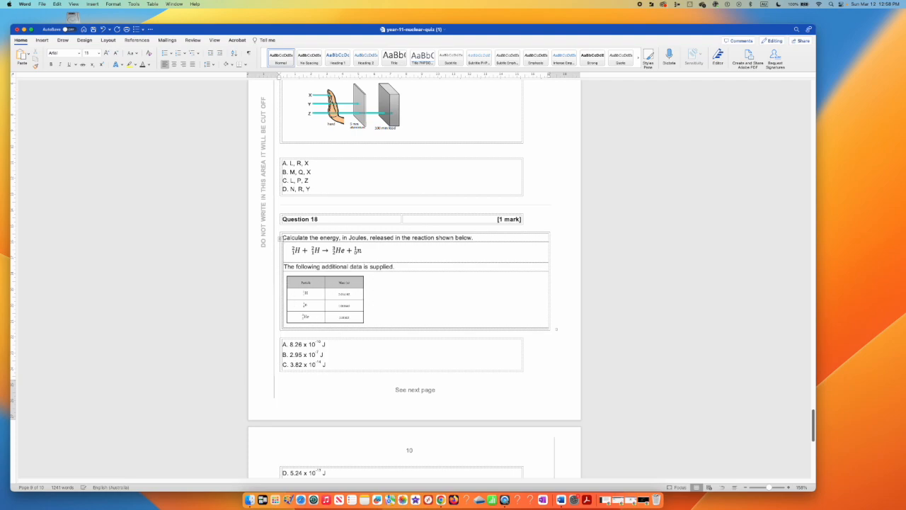
left_click(301, 206)
key("BackSpace")
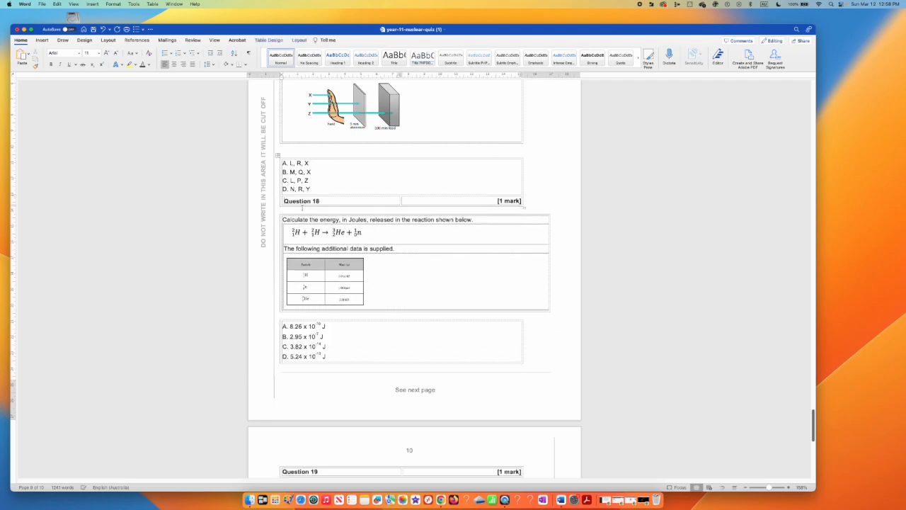
Switch to the year-11-nuclear-quiz-answer document and review the answers to all 20 questions.
left_click_drag(814, 420, 834, 119)
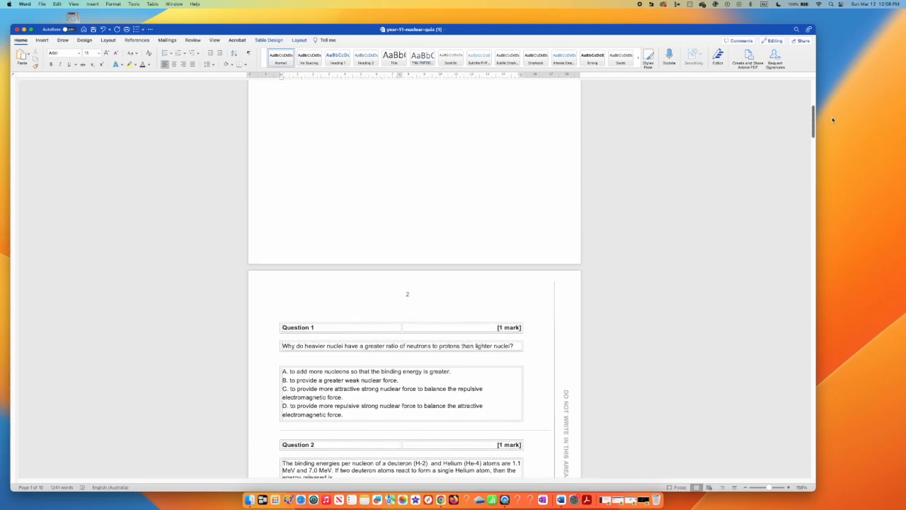
key("ctrl+Right")
left_click(670, 111)
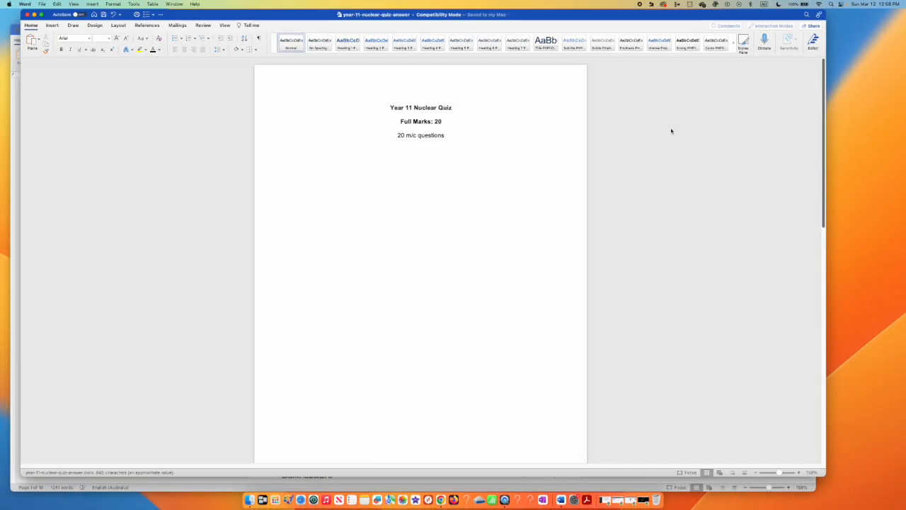
scroll(813, 132, "down", 10)
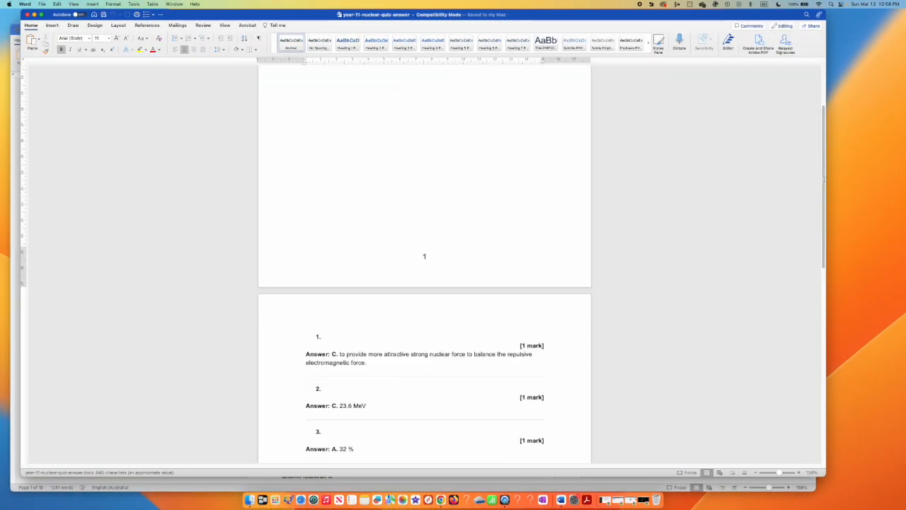
scroll(806, 297, "down", 10)
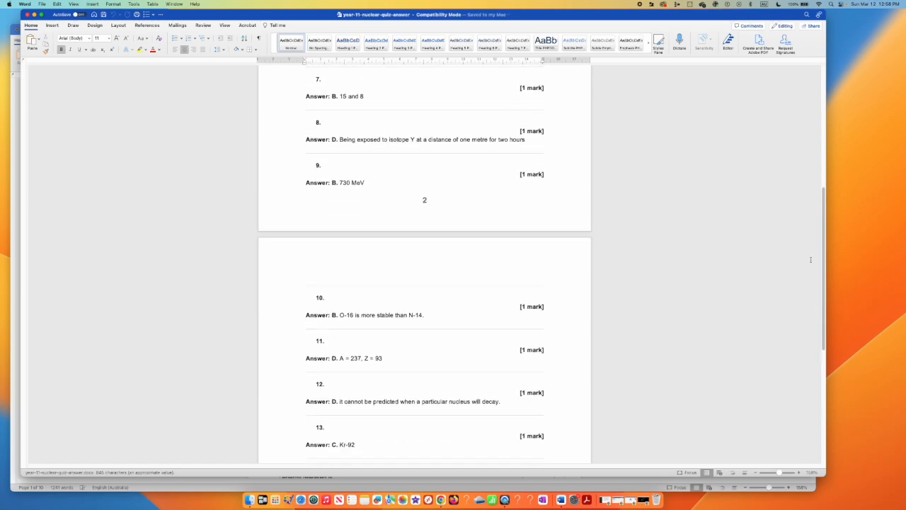
scroll(807, 297, "down", 5)
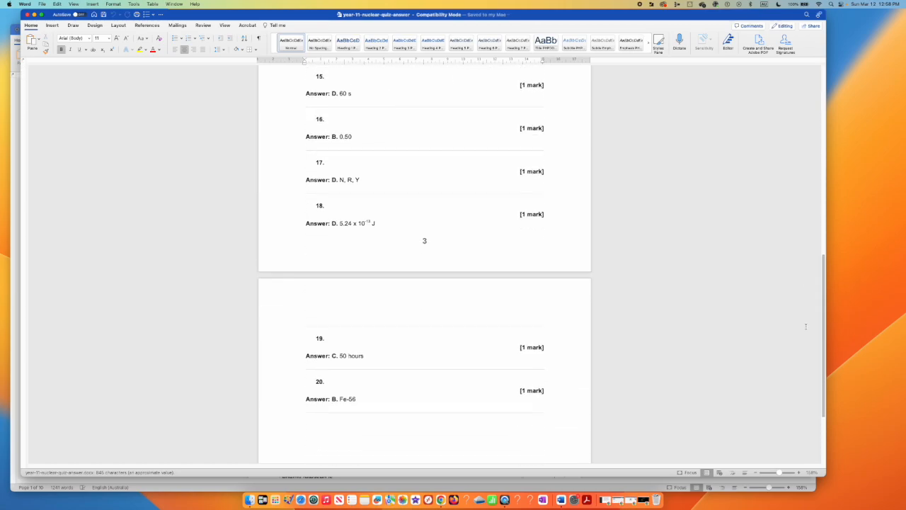
scroll(809, 235, "up", 10)
scroll(425, 395, "up", 15)
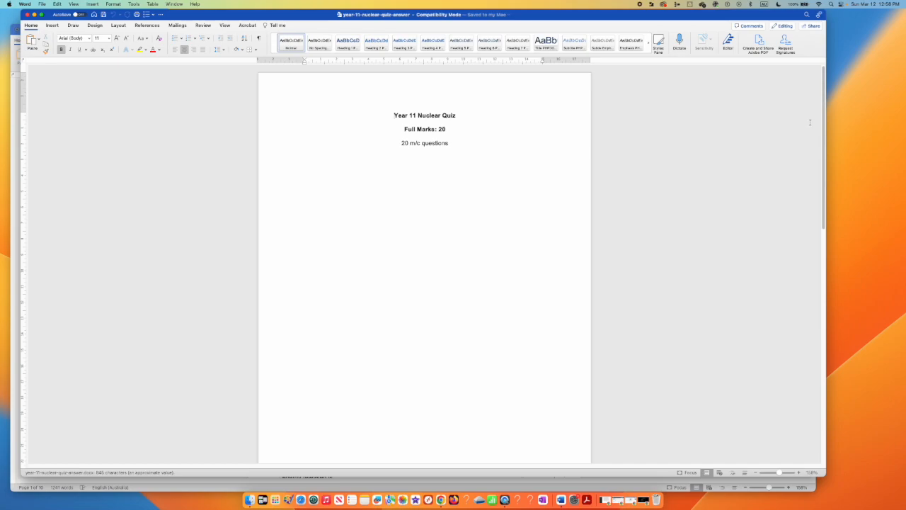
In Question Bank in the browser, create a new test named "2023 Nuclear Test" with the description "Topic test - 45 marks. Short answer".
key("ctrl+Right")
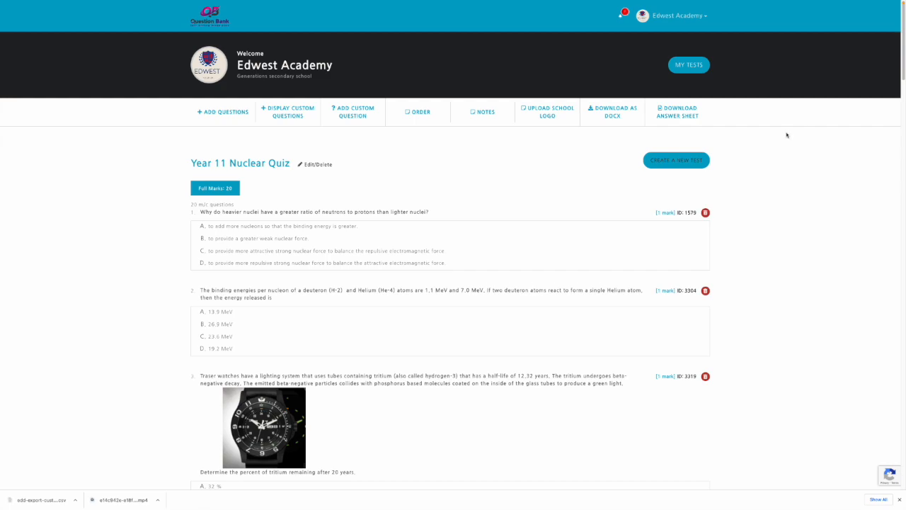
left_click(677, 159)
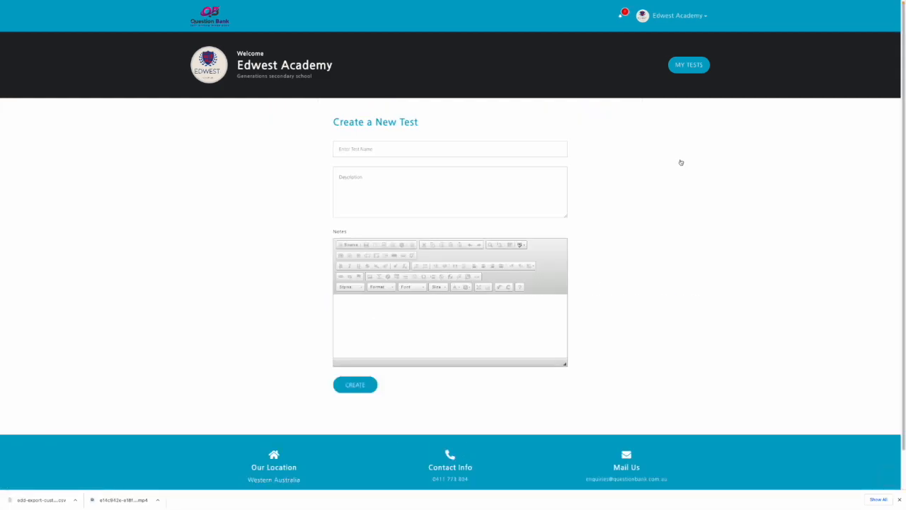
left_click(344, 148)
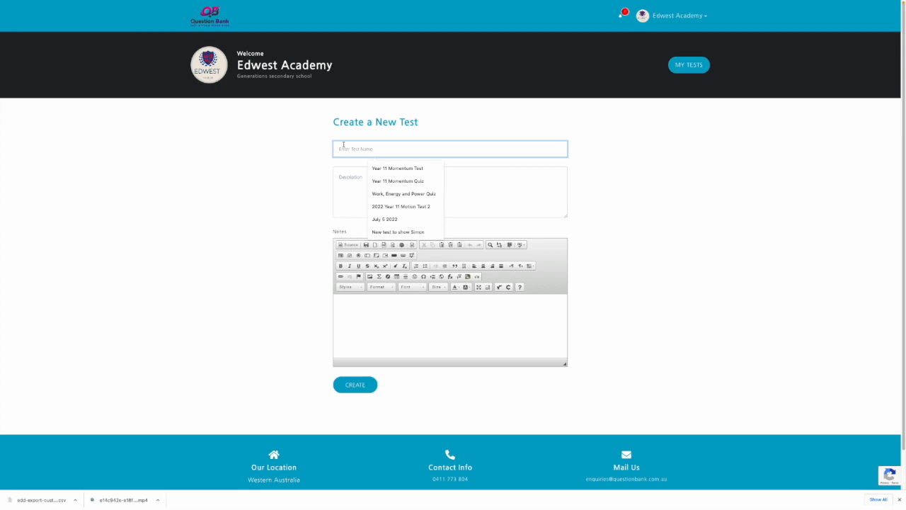
type("2023 Nuclear Test")
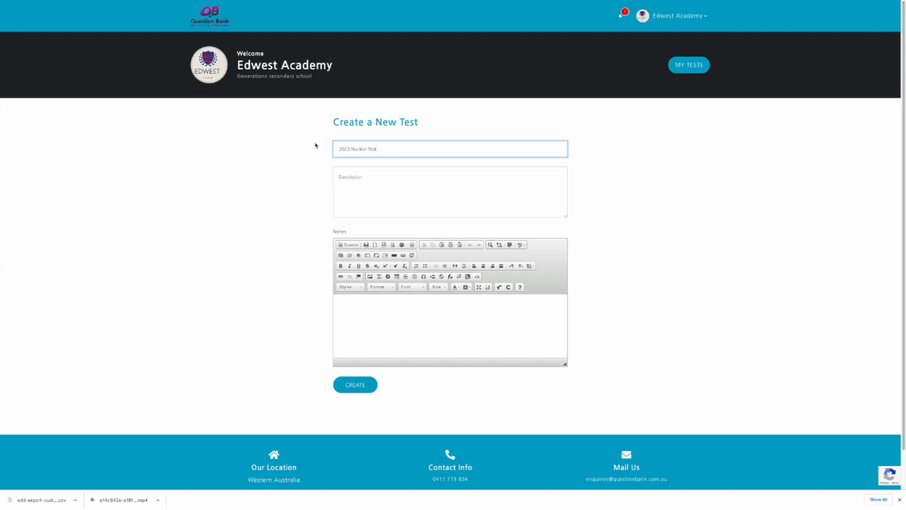
left_click(352, 181)
type("T")
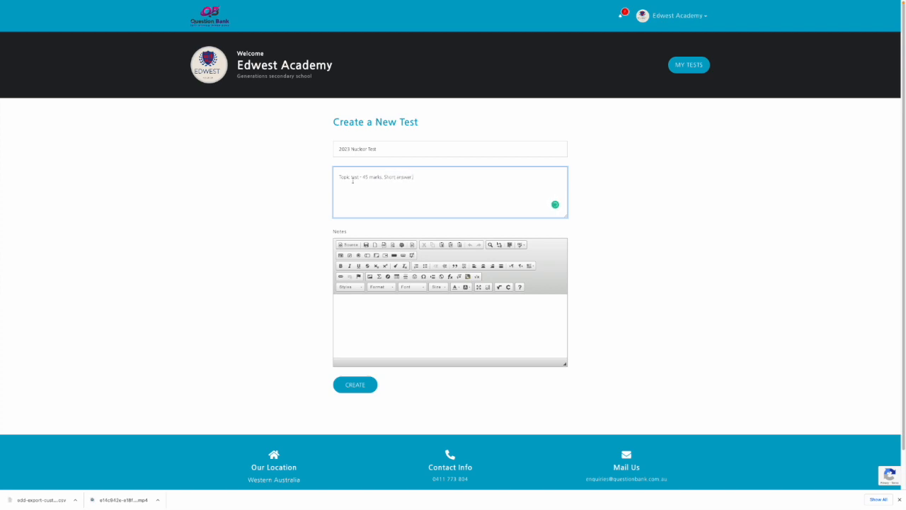
left_click(356, 384)
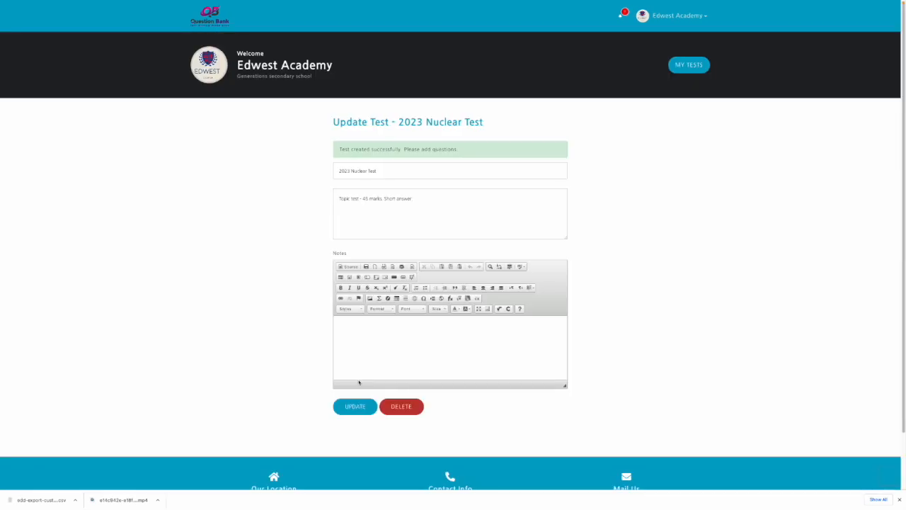
Open the 2023 Nuclear Test from the list of tests and go to its question selection page.
left_click(689, 65)
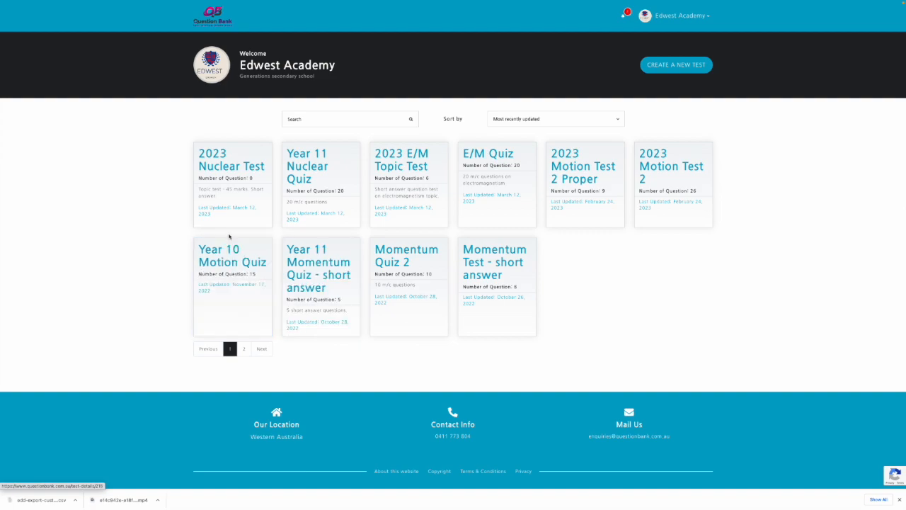
left_click(224, 168)
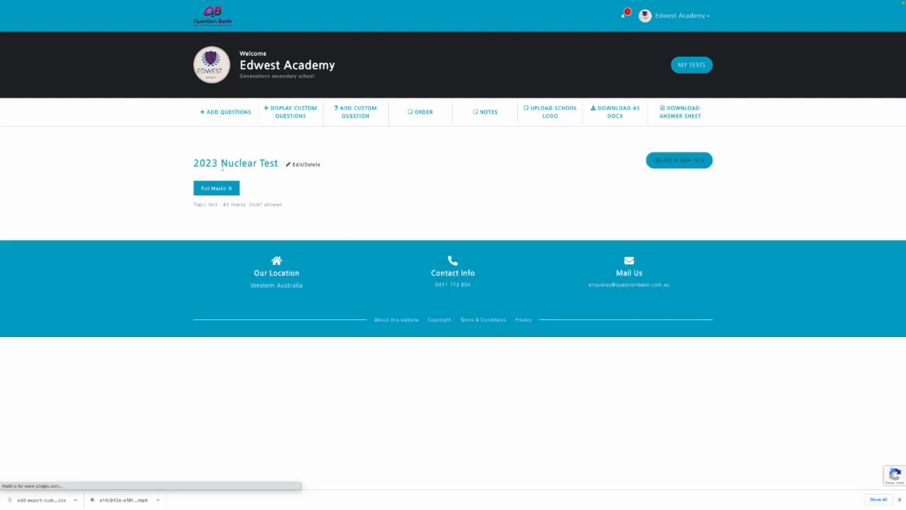
left_click(225, 113)
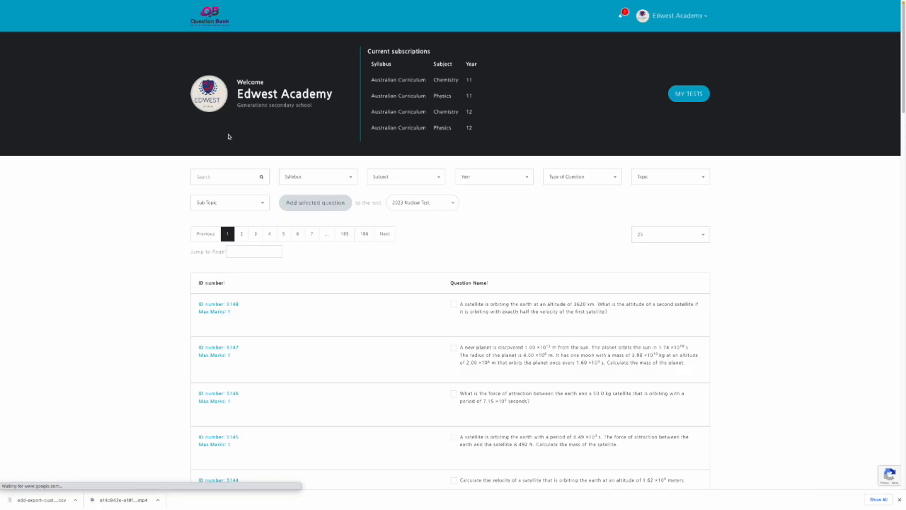
Filter the question bank to Year 11 Physics questions of type Descriptive on the topic Nuclear Physics.
left_click(532, 178)
left_click(496, 184)
left_click(613, 177)
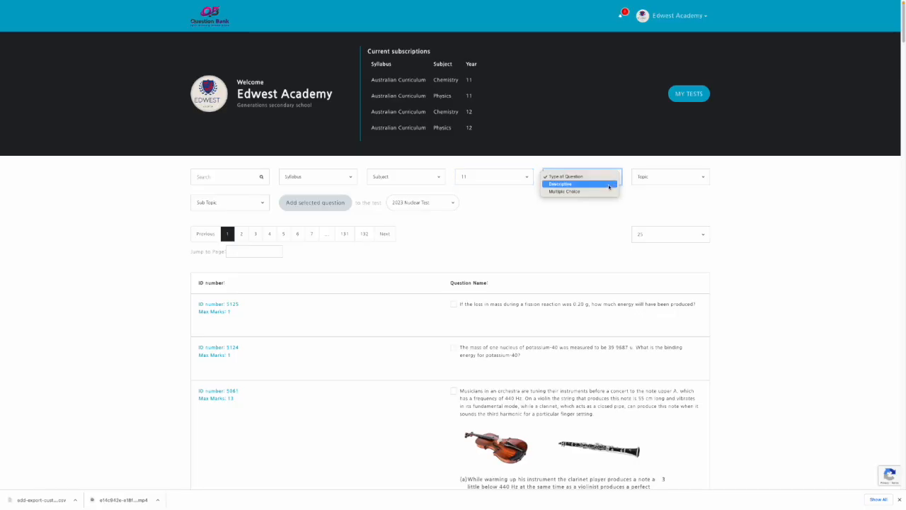
left_click(608, 186)
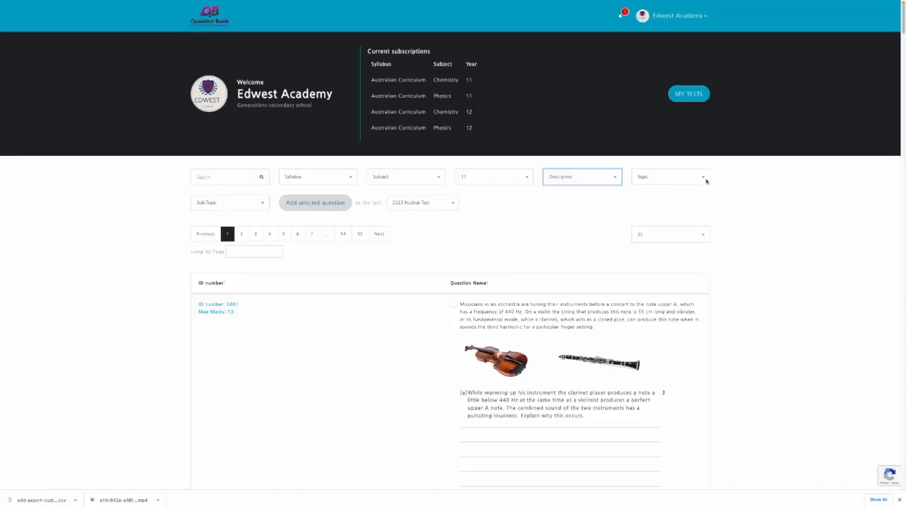
left_click(704, 178)
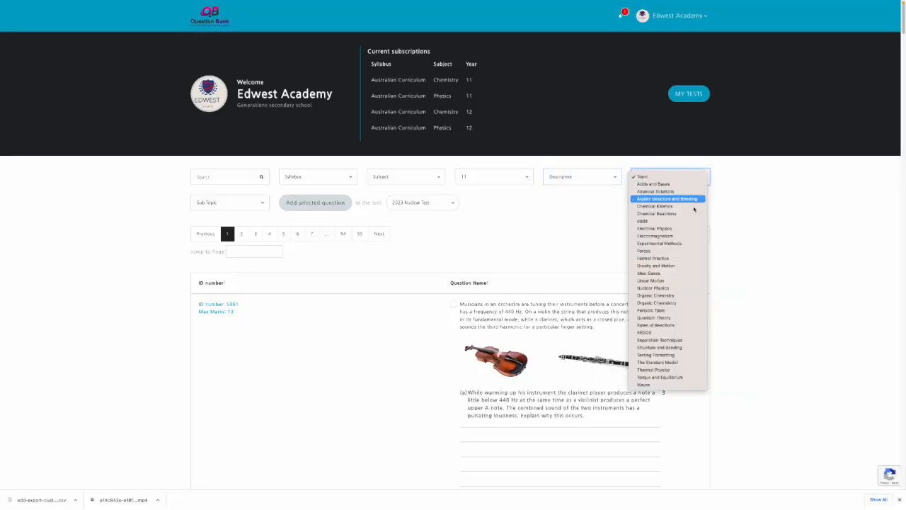
left_click(675, 288)
left_click(433, 174)
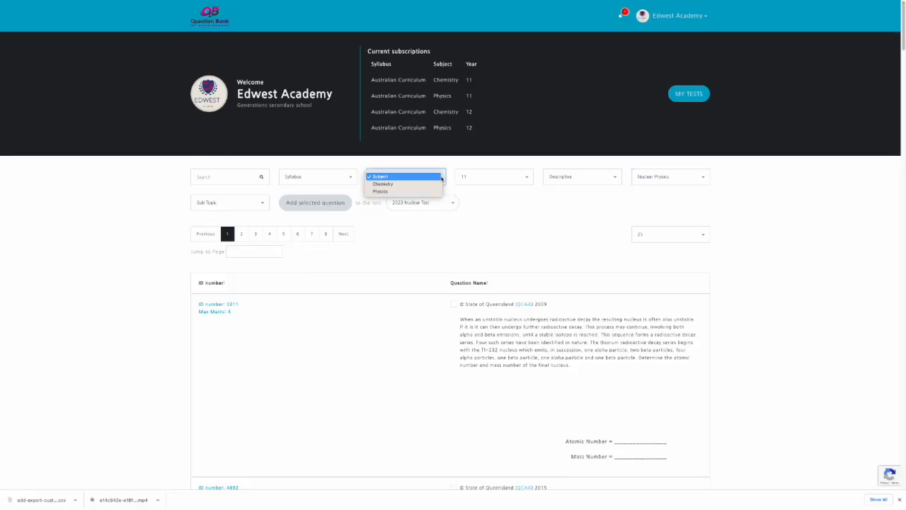
left_click(423, 192)
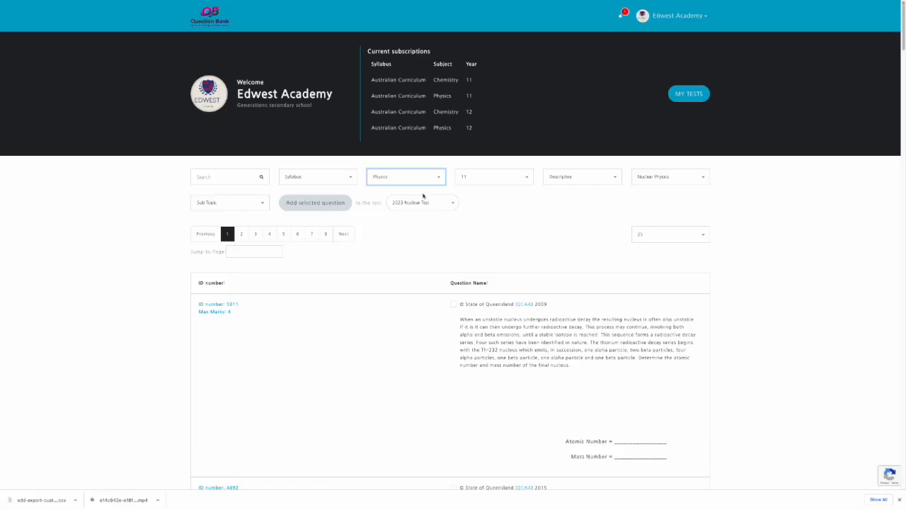
left_click(703, 181)
left_click(704, 178)
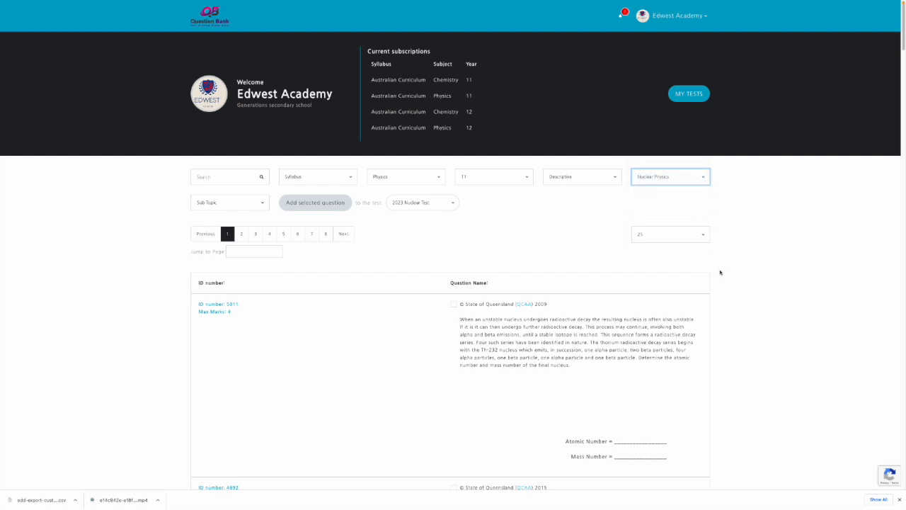
Select the thorium decay series question and the uranium-235 fission question (ID 4526) for the test.
scroll(725, 296, "down", 1)
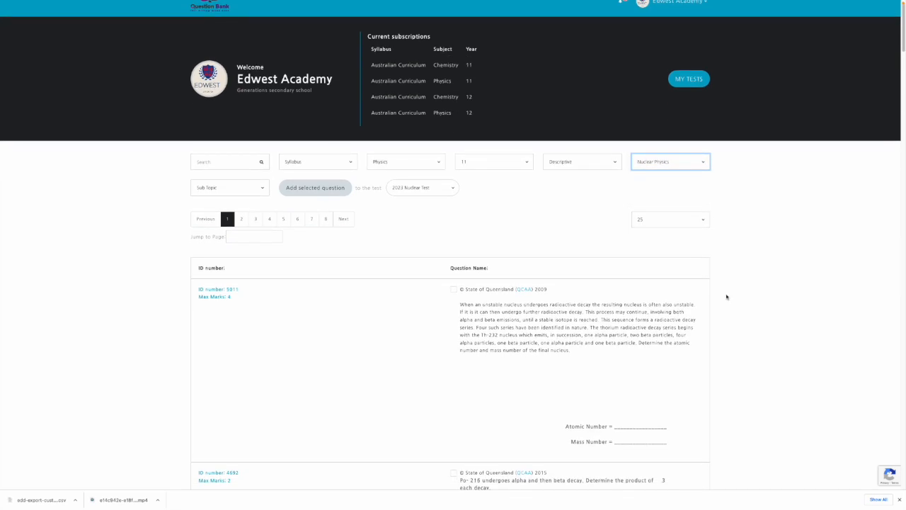
scroll(727, 297, "down", 3)
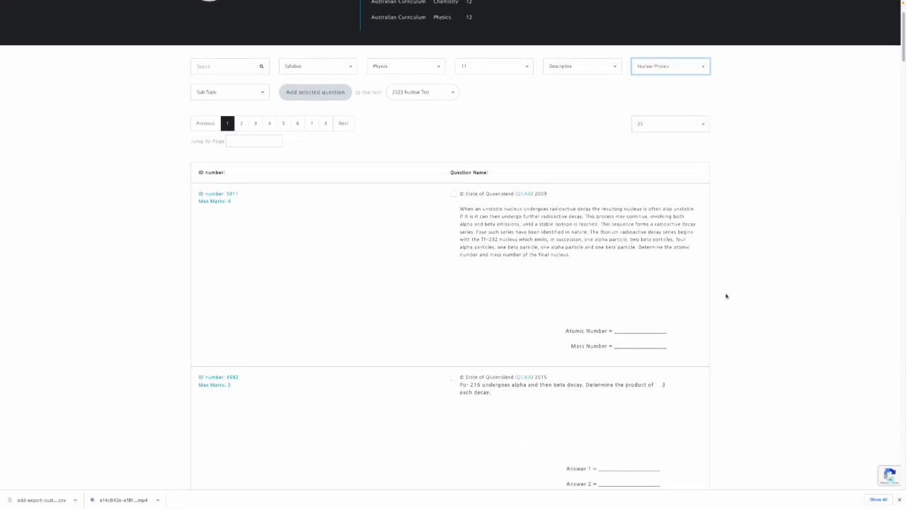
left_click(454, 194)
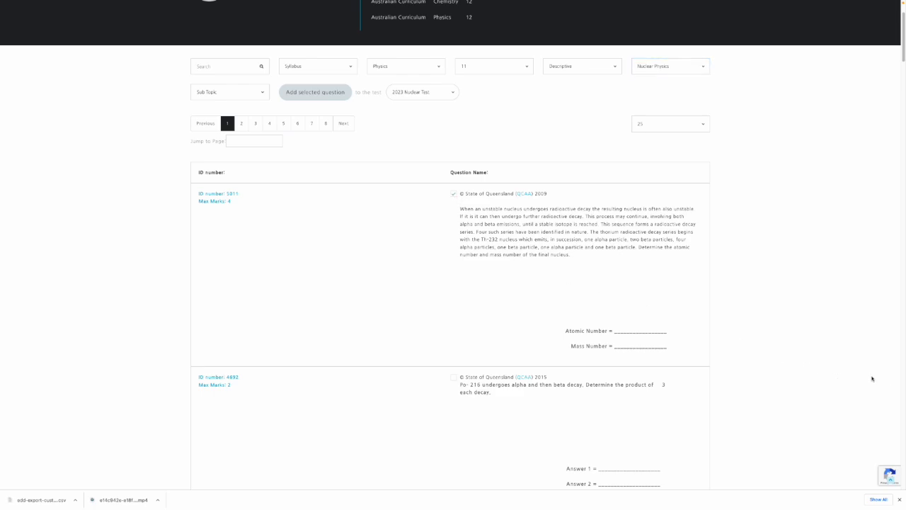
scroll(896, 88, "down", 5)
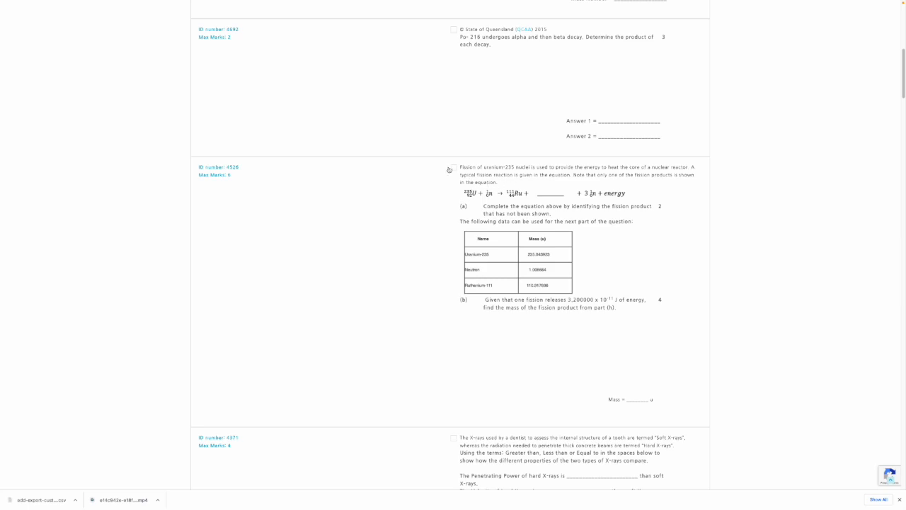
left_click(453, 170)
Select the uranium-235 reaction question (ID 3310) and the fission and fusion true-or-false question (ID 3307), and go to results page 2.
scroll(896, 78, "down", 8)
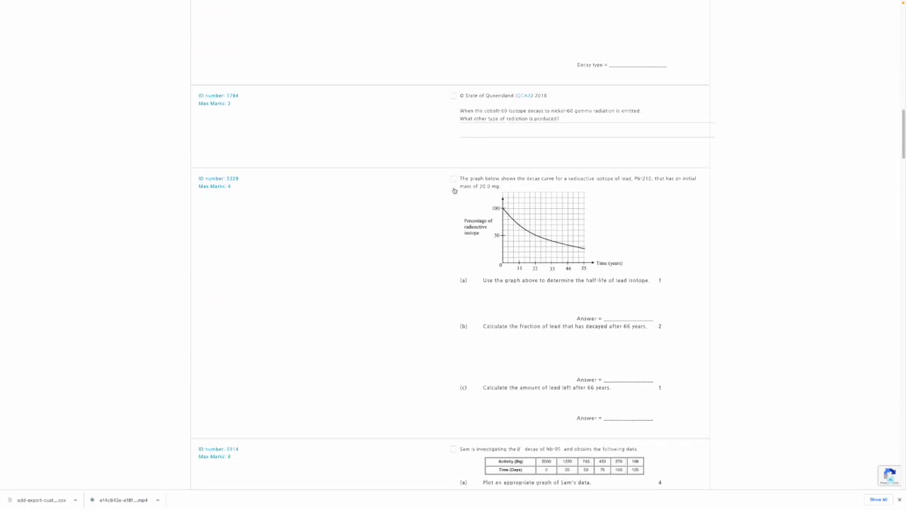
left_click_drag(902, 142, 883, 248)
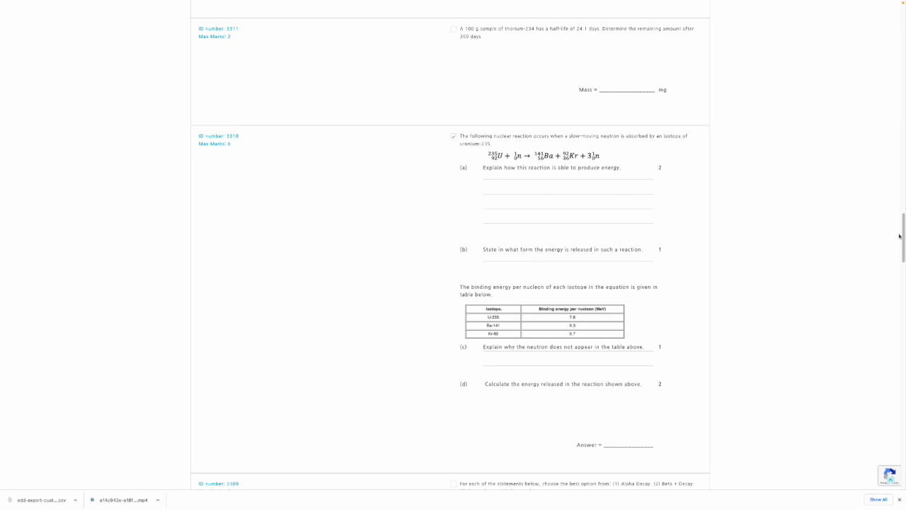
left_click_drag(898, 230, 897, 285)
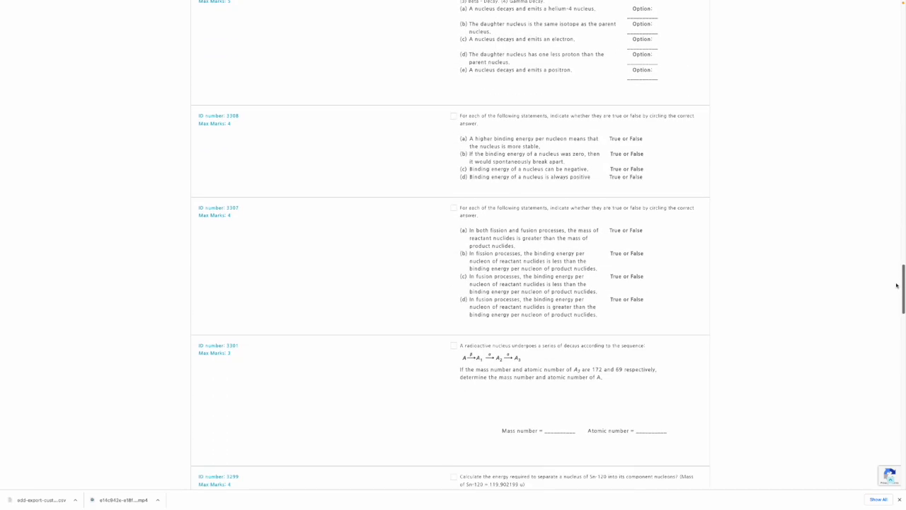
left_click(454, 208)
left_click_drag(895, 289, 893, 489)
left_click(242, 338)
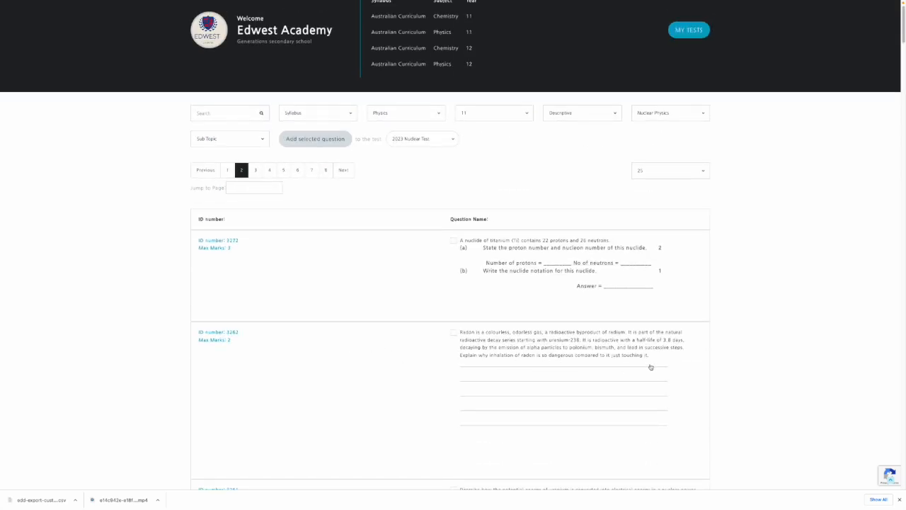
Select the radon (ID 3262), balanced nuclear equations (ID 3258) and Gy versus mSv (ID 2963) questions and add all selected questions to the 2023 Nuclear Test.
left_click(454, 334)
left_click_drag(904, 40, 904, 105)
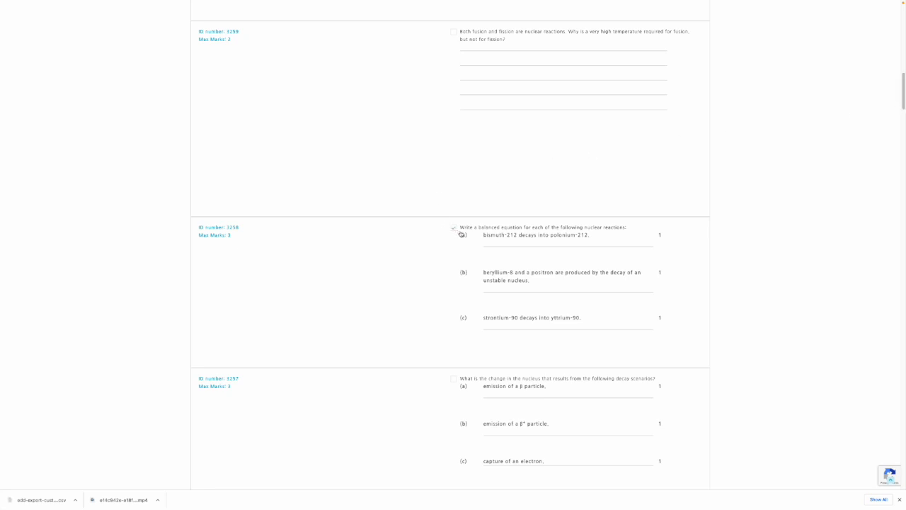
left_click_drag(903, 107, 878, 304)
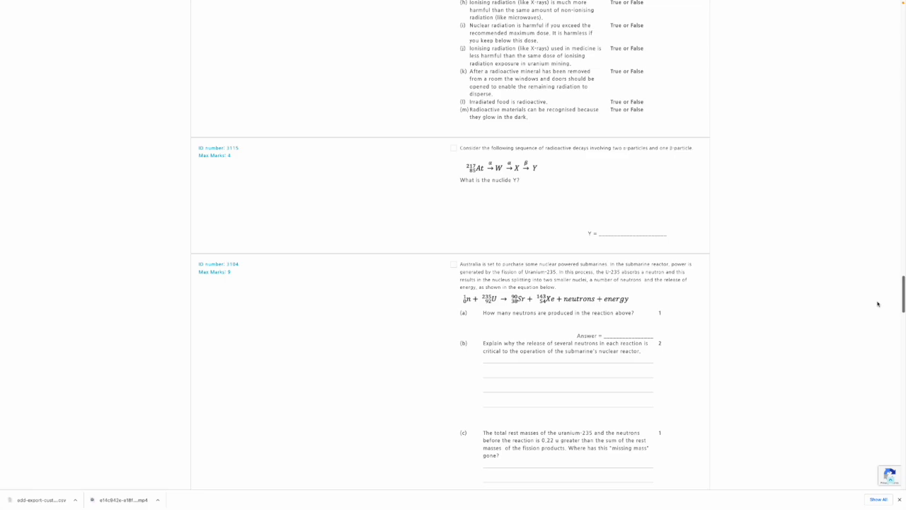
left_click_drag(878, 304, 870, 474)
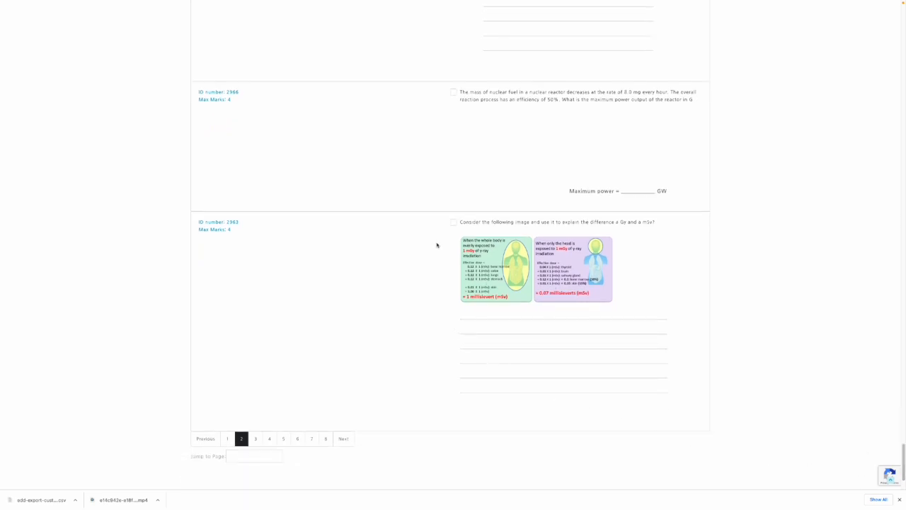
left_click(453, 223)
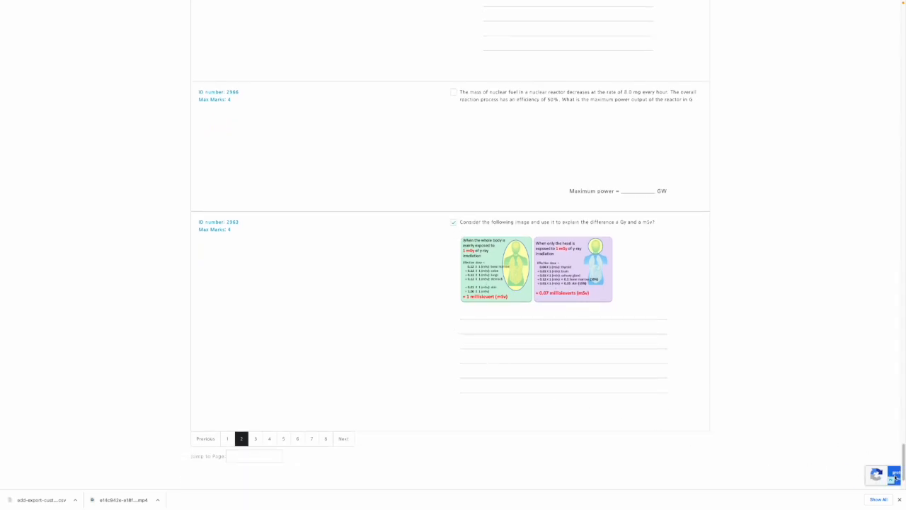
left_click_drag(904, 468, 904, 21)
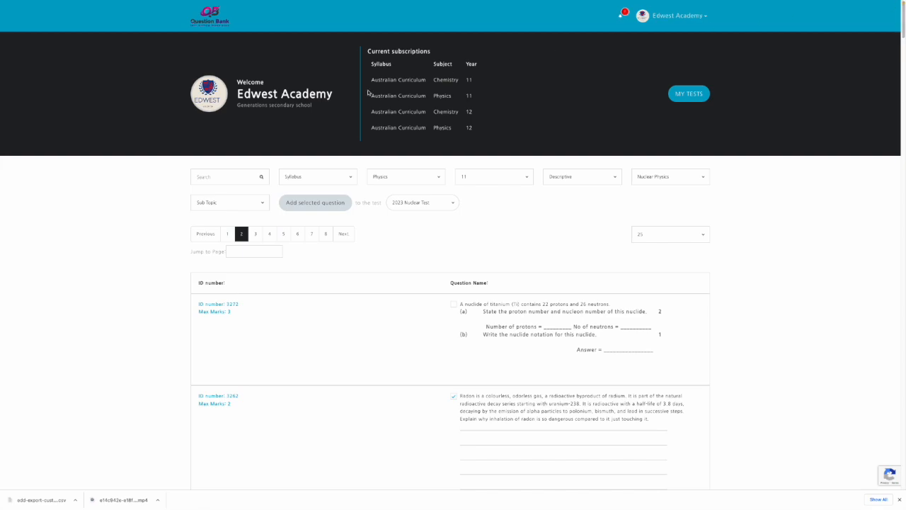
left_click(318, 202)
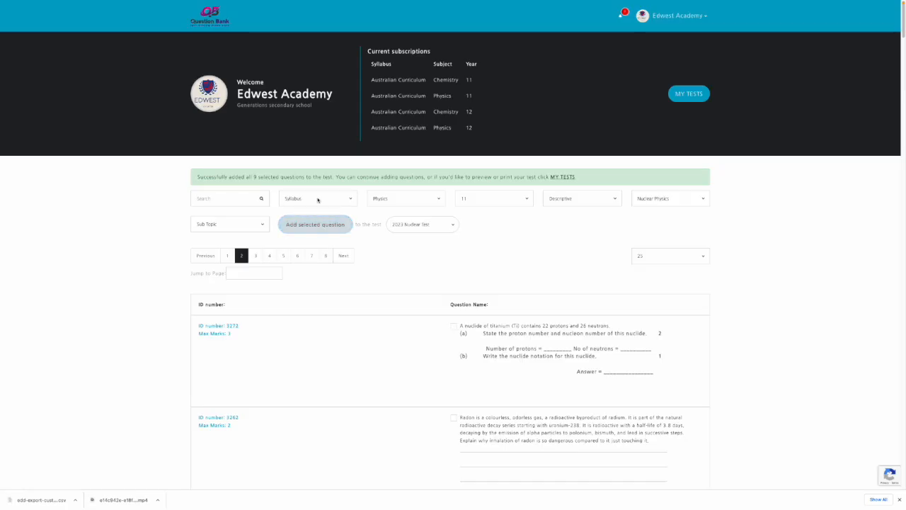
Open the 2023 Nuclear Test to check its full marks and go back to adding questions.
left_click(561, 178)
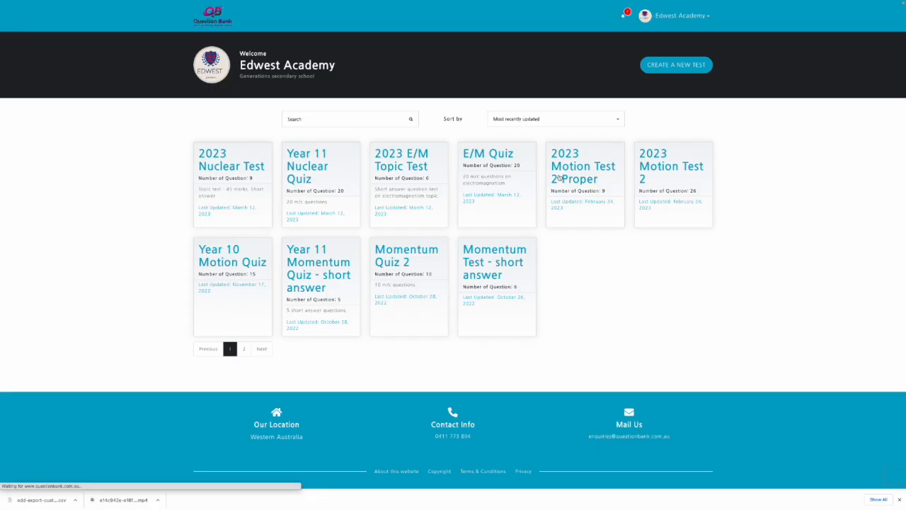
left_click(234, 188)
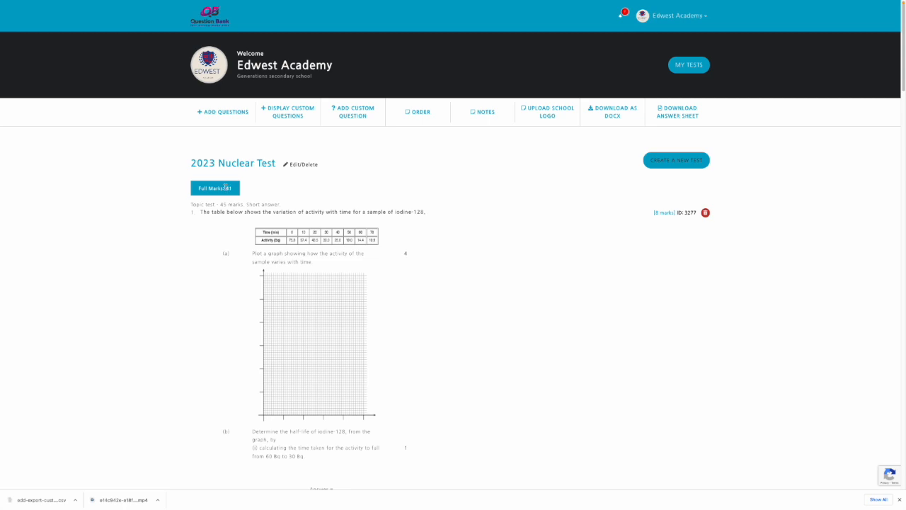
left_click(223, 112)
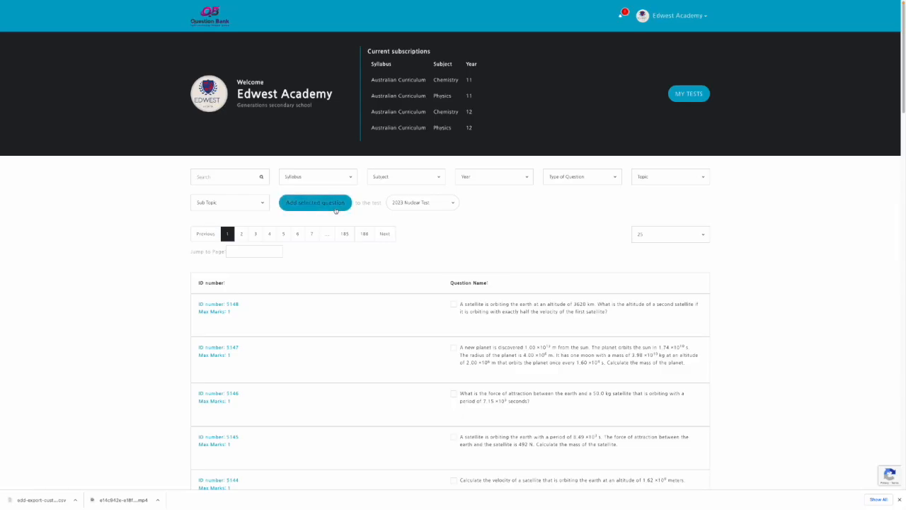
Filter the questions by type Descriptive, year 11, subject Physics and topic Nuclear Physics.
left_click(605, 178)
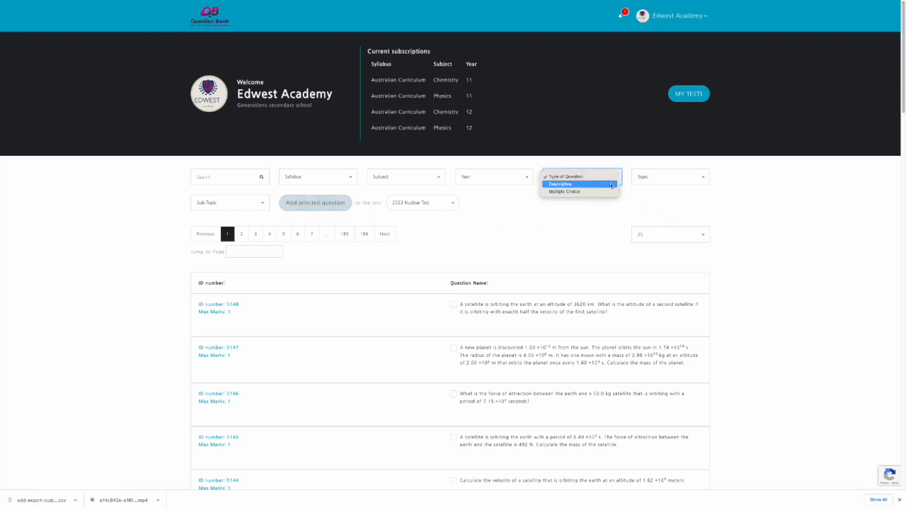
key("Return")
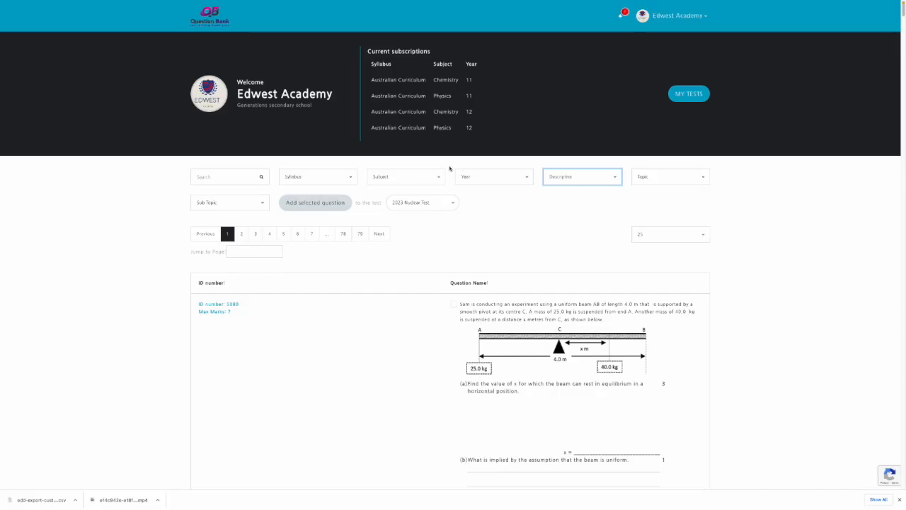
left_click(527, 180)
left_click(508, 184)
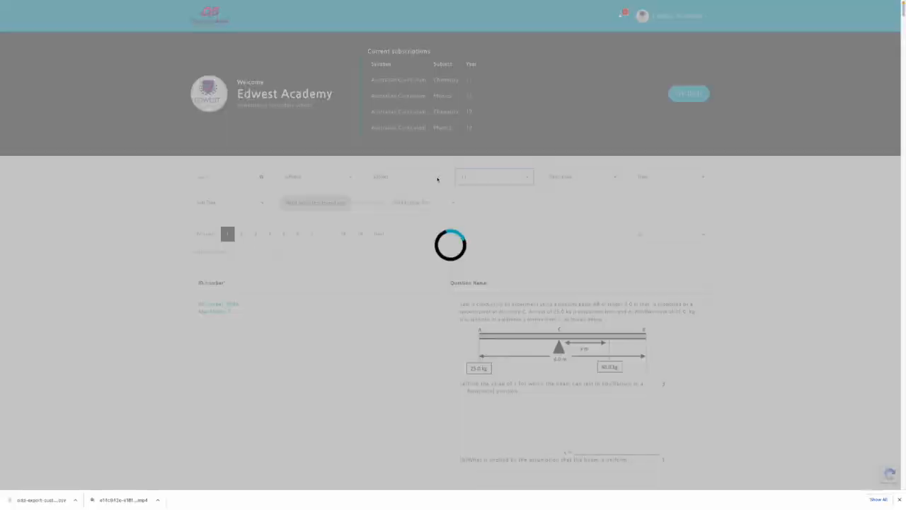
left_click(423, 177)
left_click(423, 193)
left_click(706, 180)
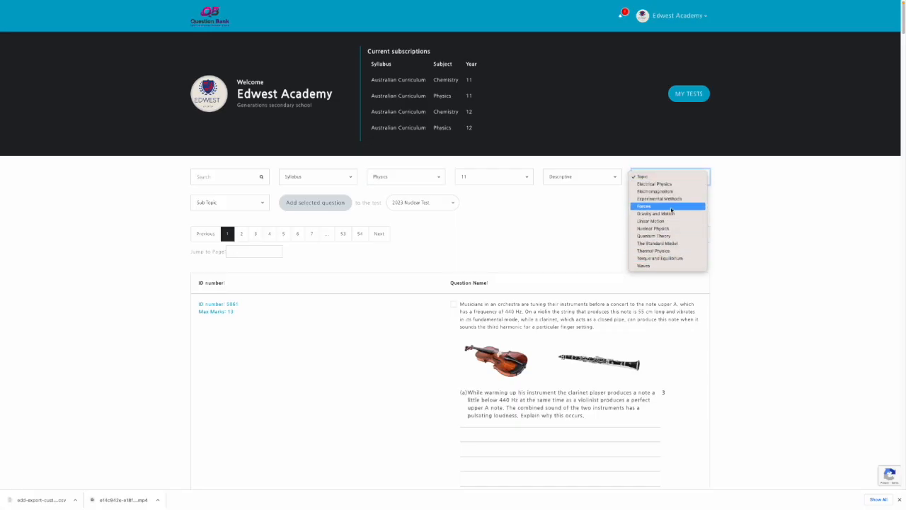
left_click(668, 230)
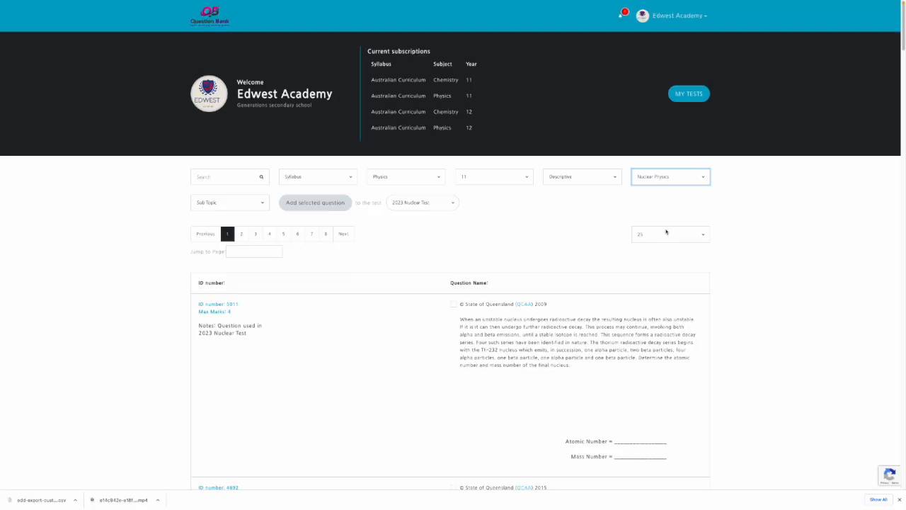
Find the 4-mark question on carbon-12 and large nucleus stability (ID 295) on results page 7 and add it to the 2023 Nuclear Test.
left_click(325, 235)
scroll(325, 236, "down", 1)
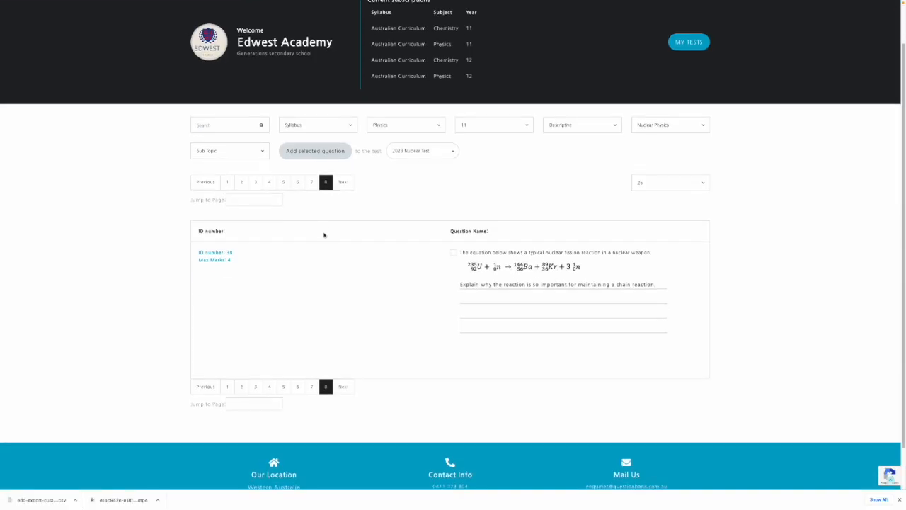
left_click(314, 171)
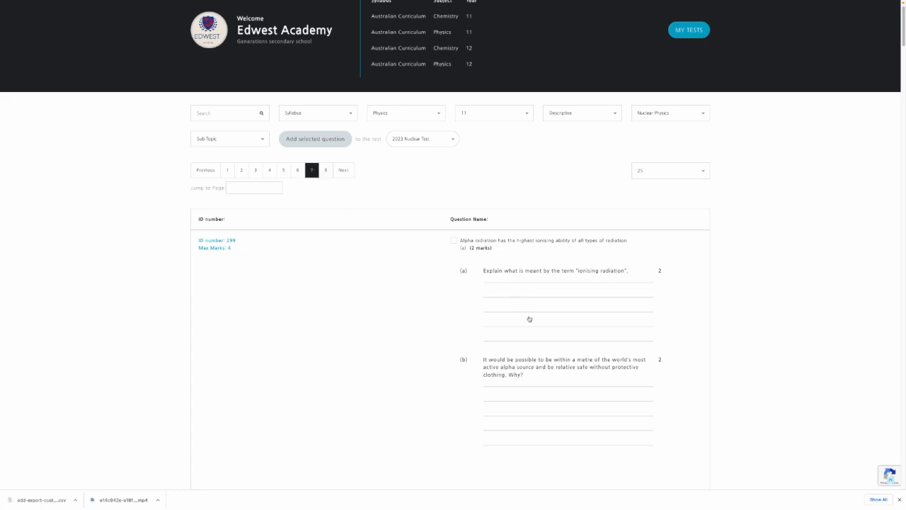
scroll(504, 364, "down", 5)
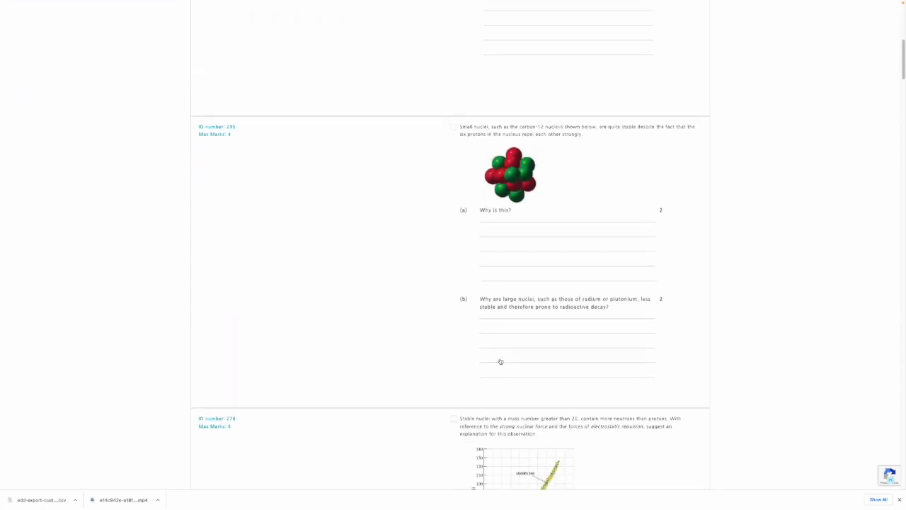
left_click(454, 128)
scroll(830, 418, "up", 5)
left_click(318, 141)
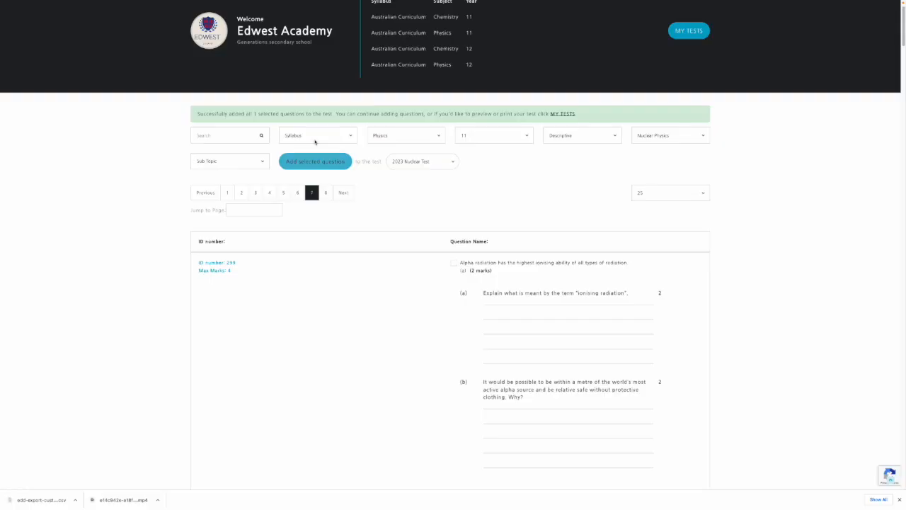
Open the 2023 Nuclear Test from the list of tests, download it as DOCX and switch to the document in Word.
left_click(689, 31)
left_click(202, 171)
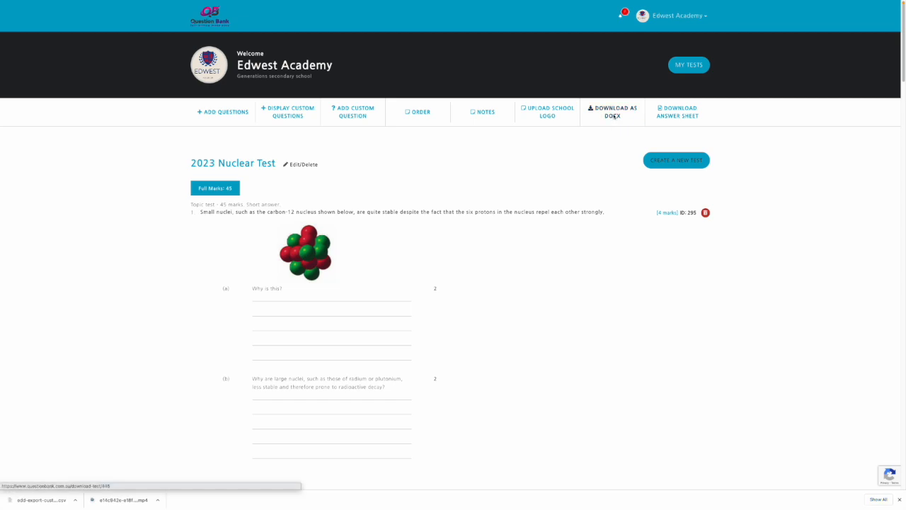
key("ctrl+Left")
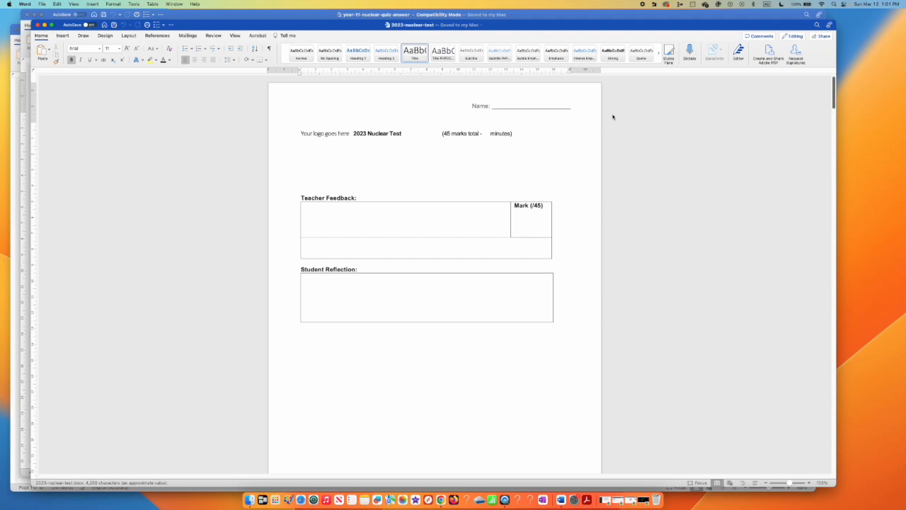
Insert page breaks before Question 2 and Question 3 so that each starts on a new page.
left_click_drag(833, 92, 828, 141)
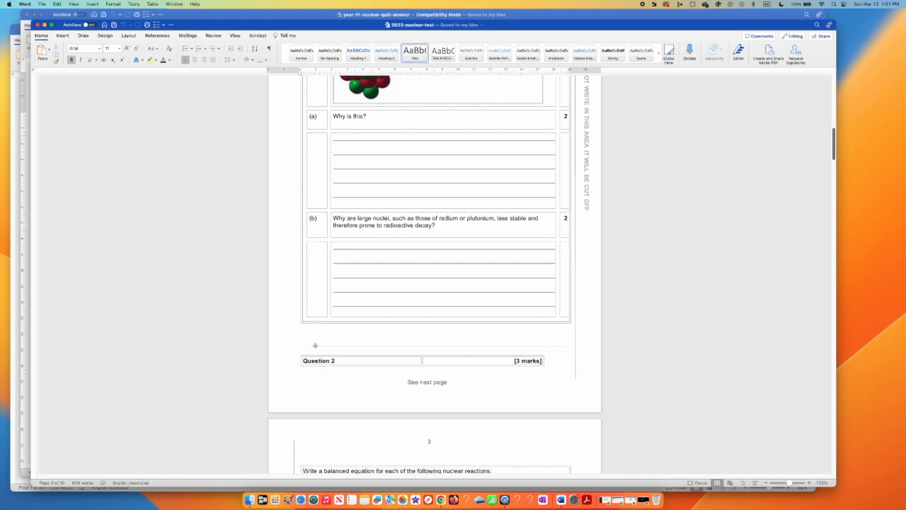
left_click_drag(315, 345, 316, 349)
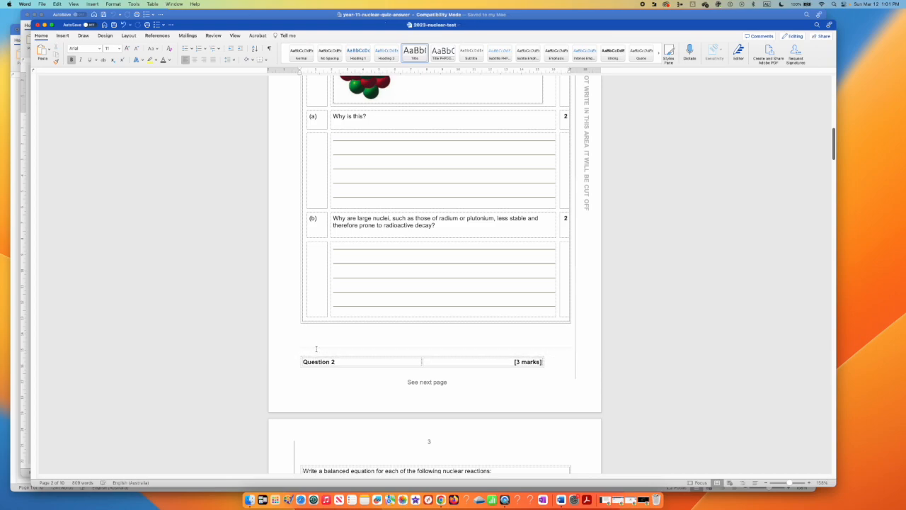
left_click(304, 361)
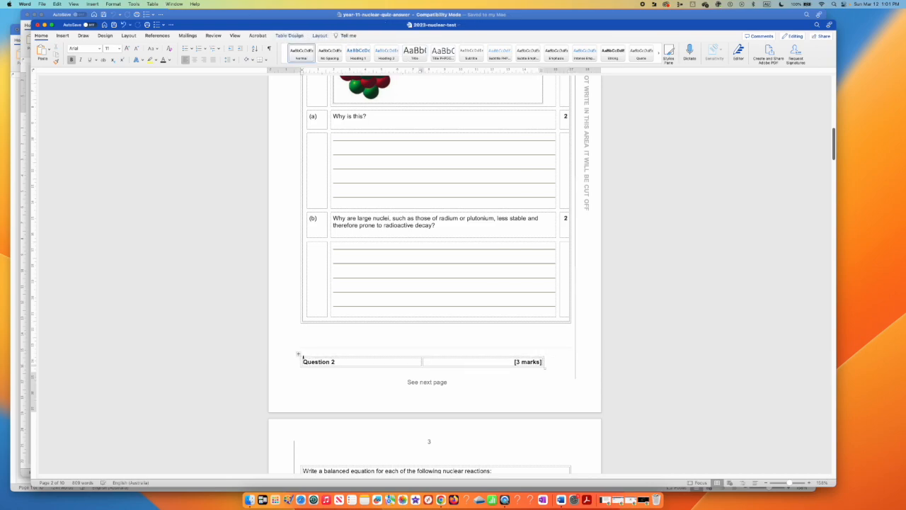
key("super+Return")
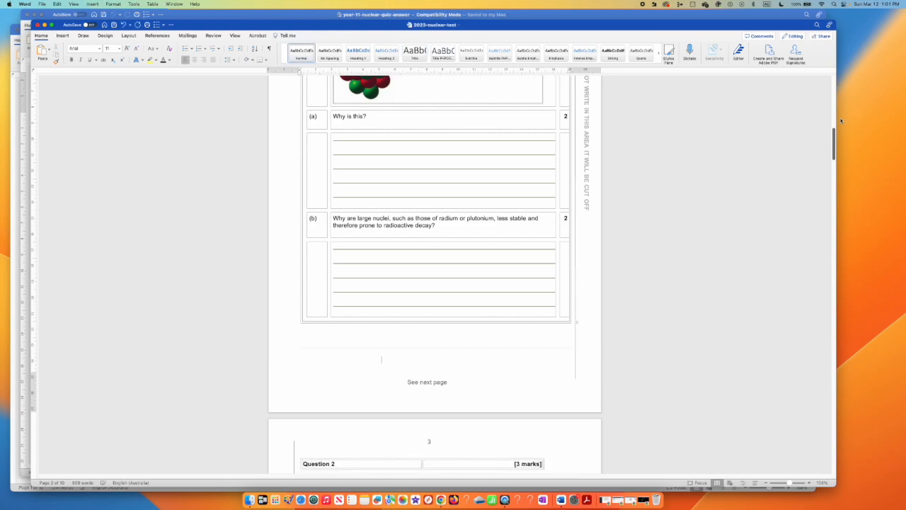
left_click_drag(834, 136, 832, 183)
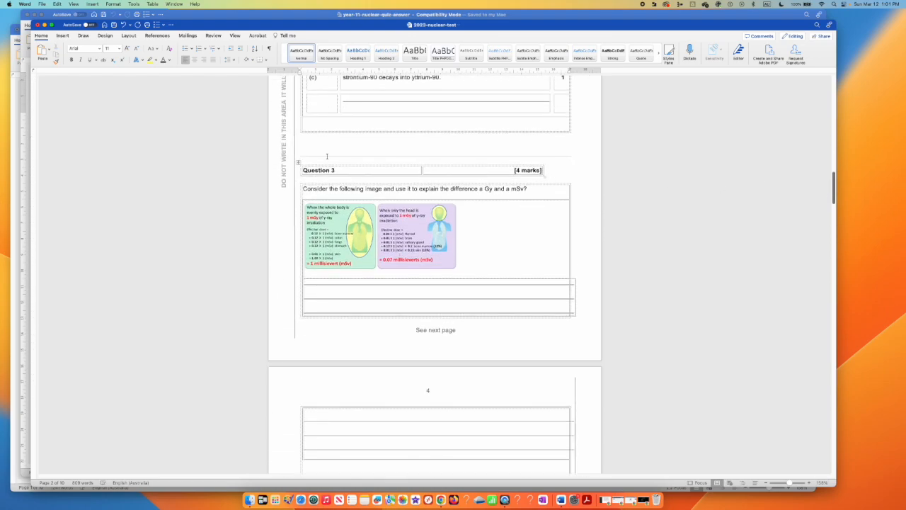
key("super+Return")
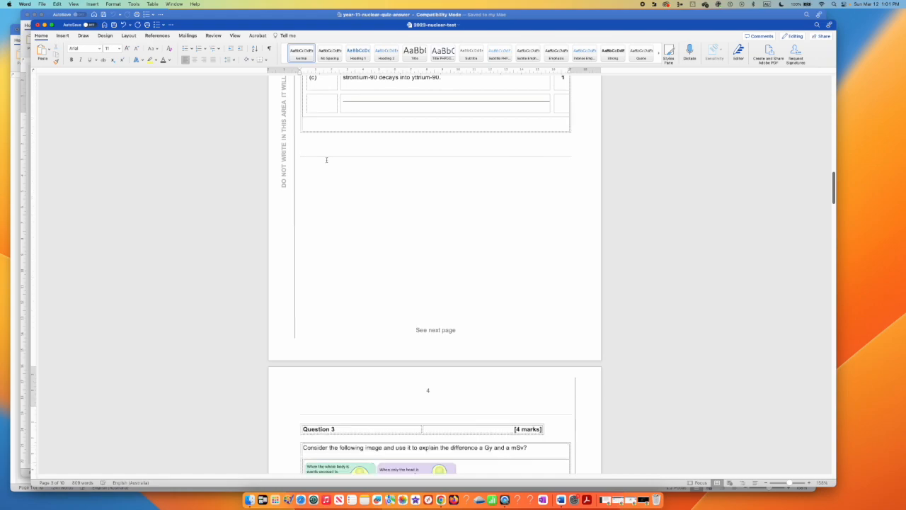
Delete the "© State of Queensland (QCAA) 2009" line and the blank line below it from Question 4.
left_click_drag(834, 181, 833, 226)
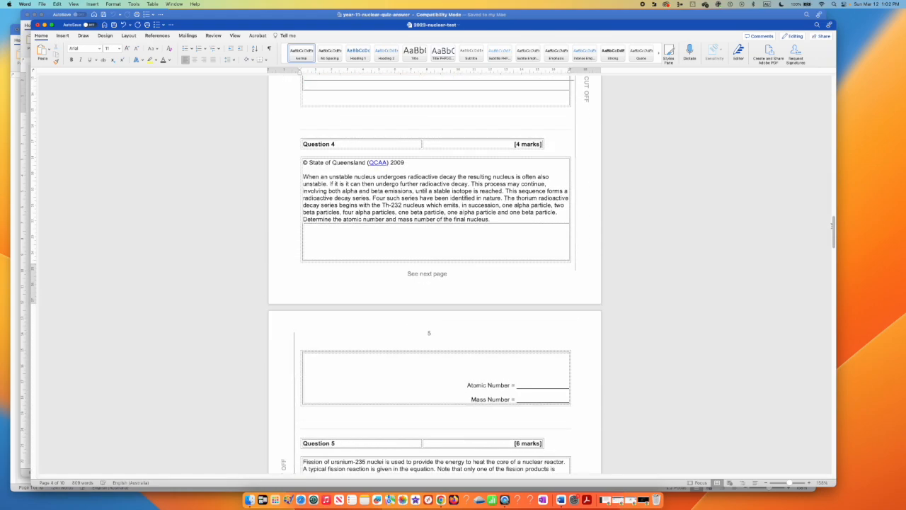
left_click(417, 157)
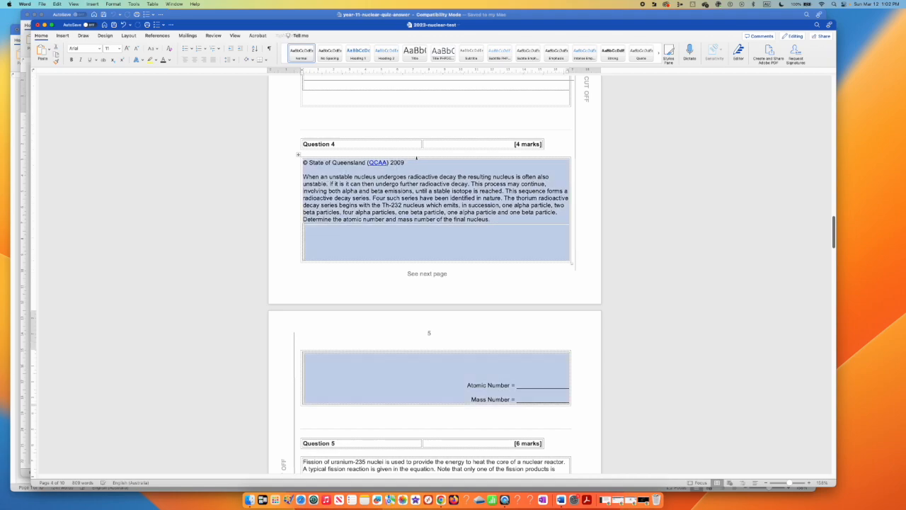
left_click(377, 168)
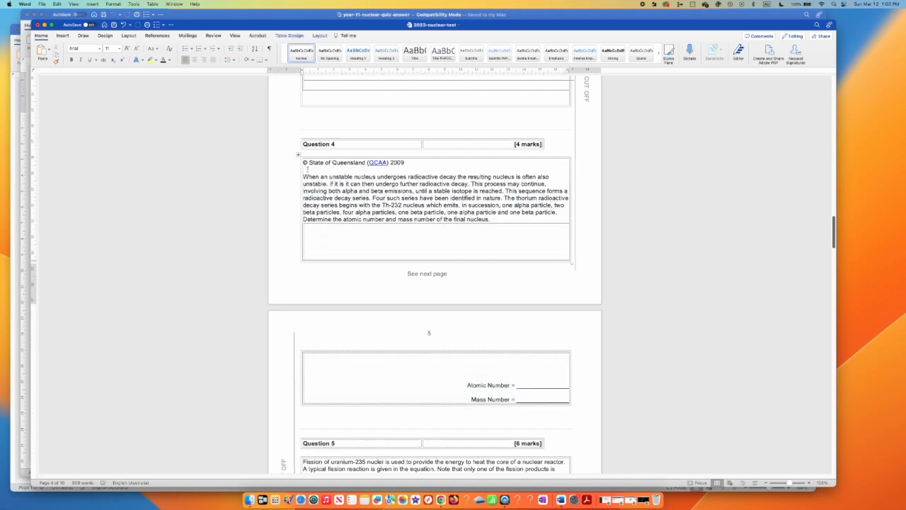
left_click_drag(307, 168, 303, 161)
key("BackSpace")
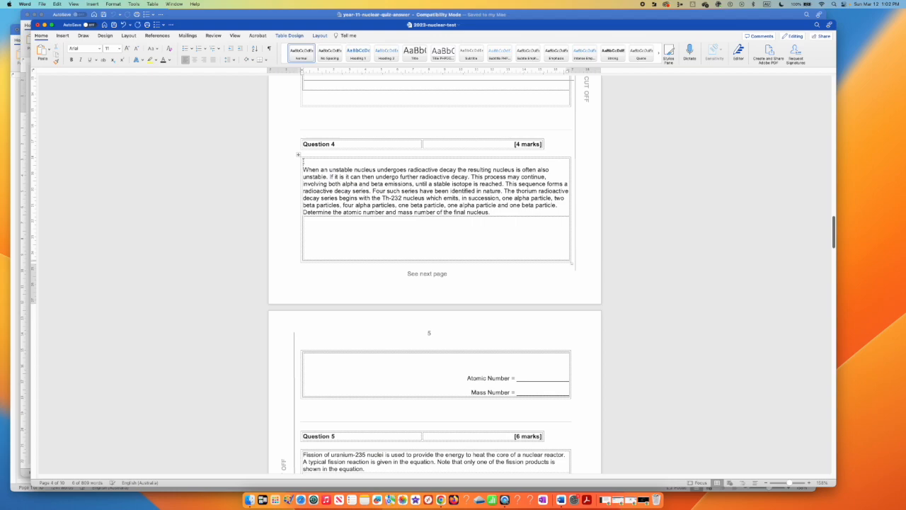
key("Delete")
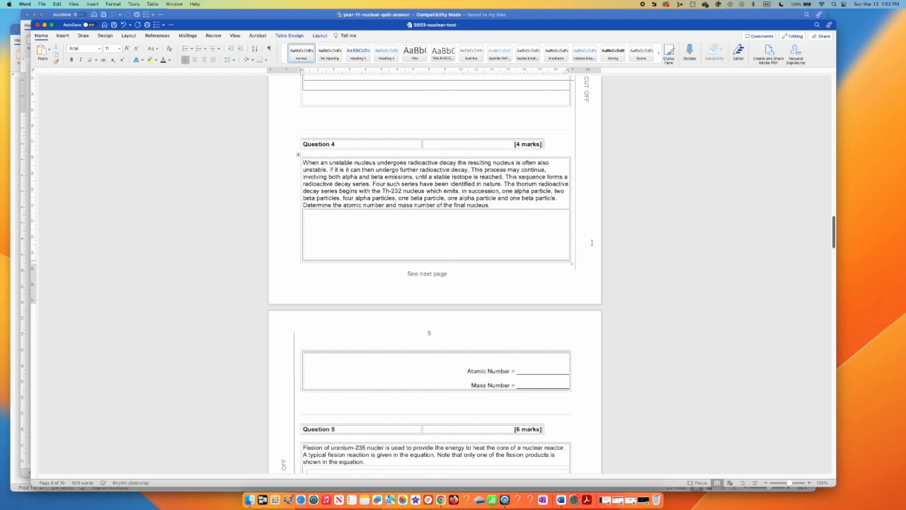
Delete two empty lines between the Question 3 answer space and the Question 4 heading.
scroll(828, 209, "up", 5)
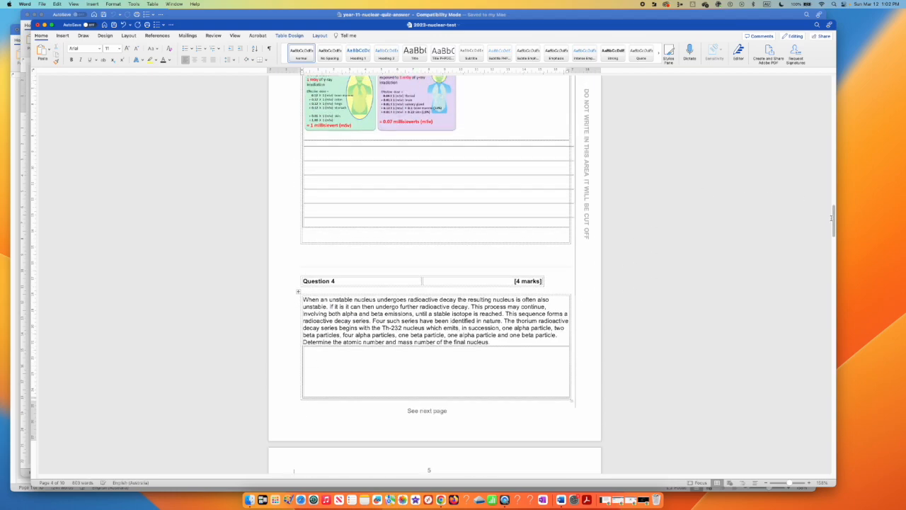
left_click(381, 294)
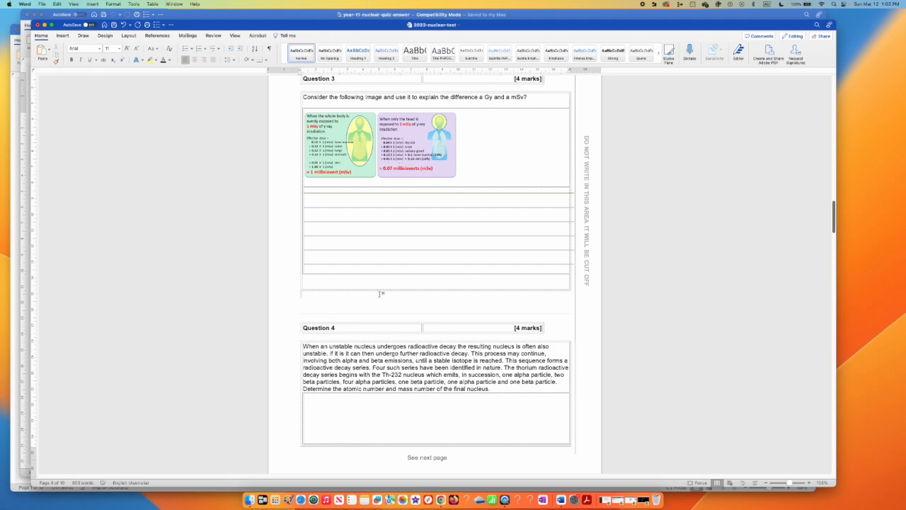
key("Delete")
key("Delete")
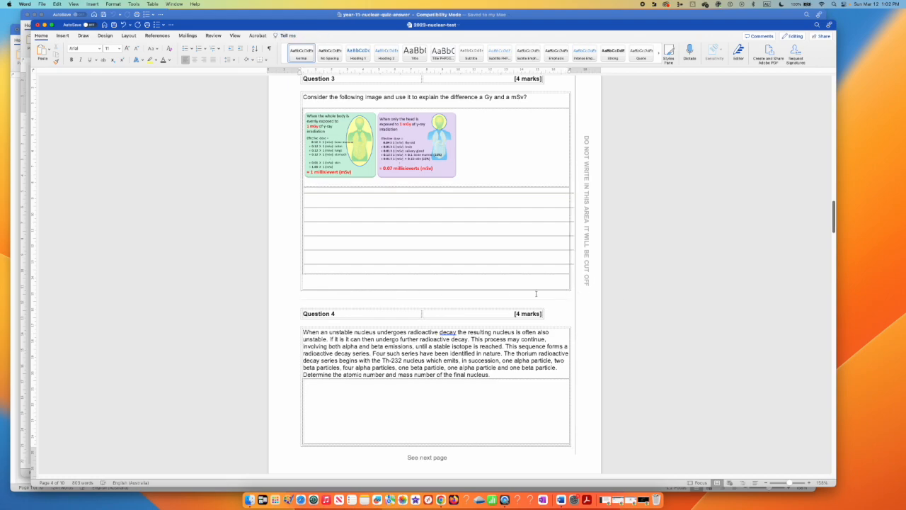
scroll(534, 292, "up", 2)
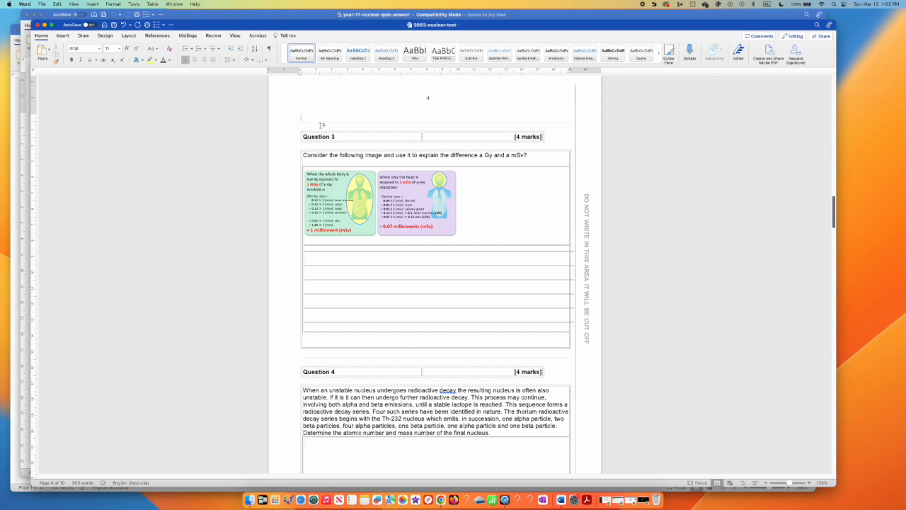
Delete the empty line above the Question 3 heading and one from the Question 4 answer space.
key("Delete")
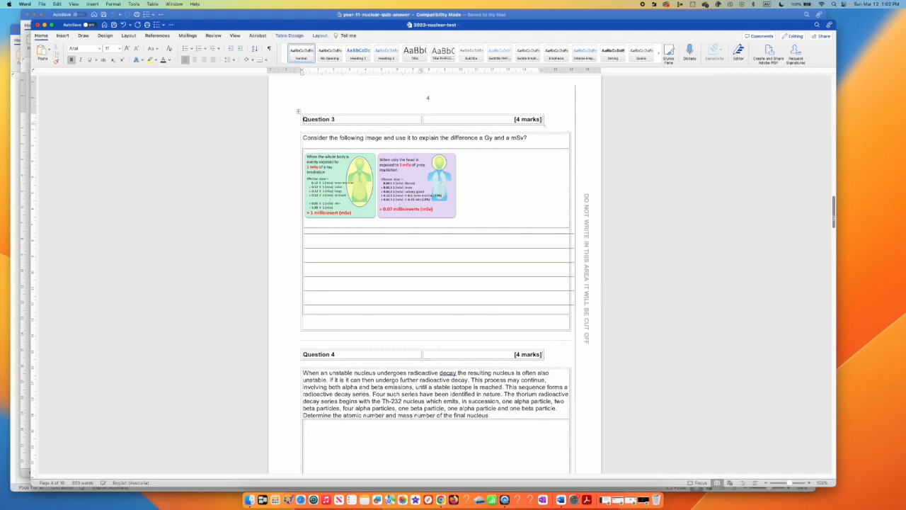
scroll(450, 227, "down", 7)
left_click(450, 228)
key("Delete")
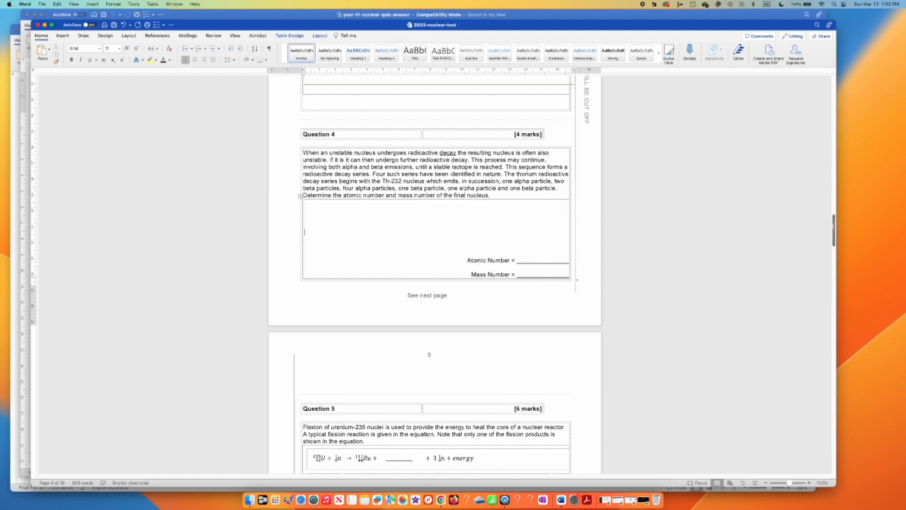
Delete the empty lines above the Question 5 heading so it sits at the start of page 5.
scroll(656, 272, "down", 4)
left_click(414, 259)
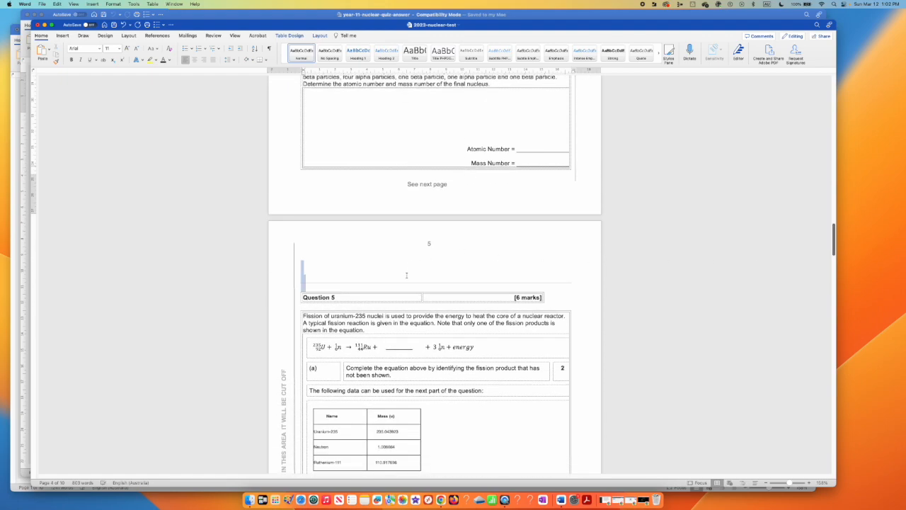
key("Delete")
key("Delete")
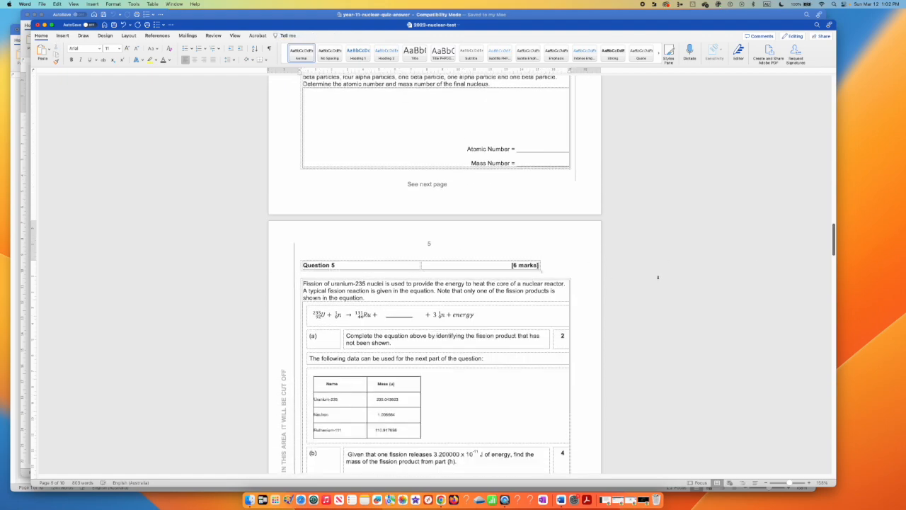
Insert page breaks before Question 6 and Question 7 so that each starts on a new page.
scroll(347, 250, "down", 12)
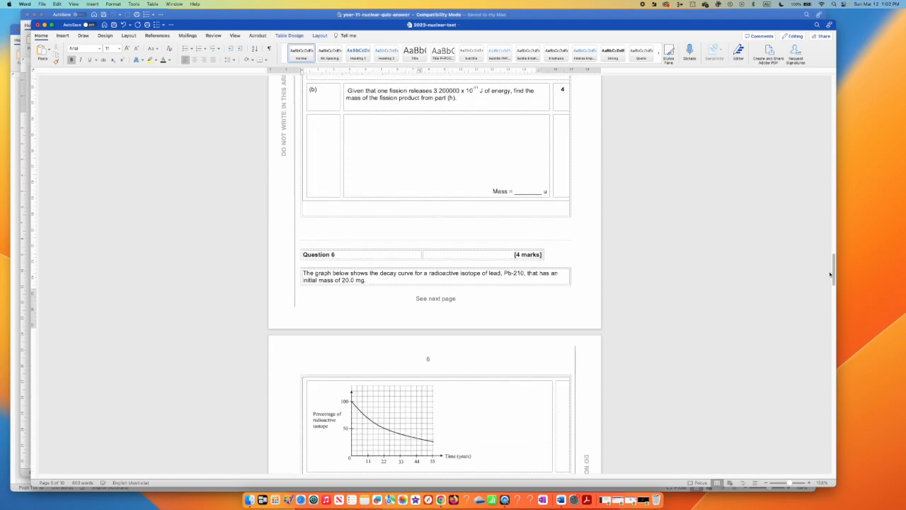
left_click(314, 246)
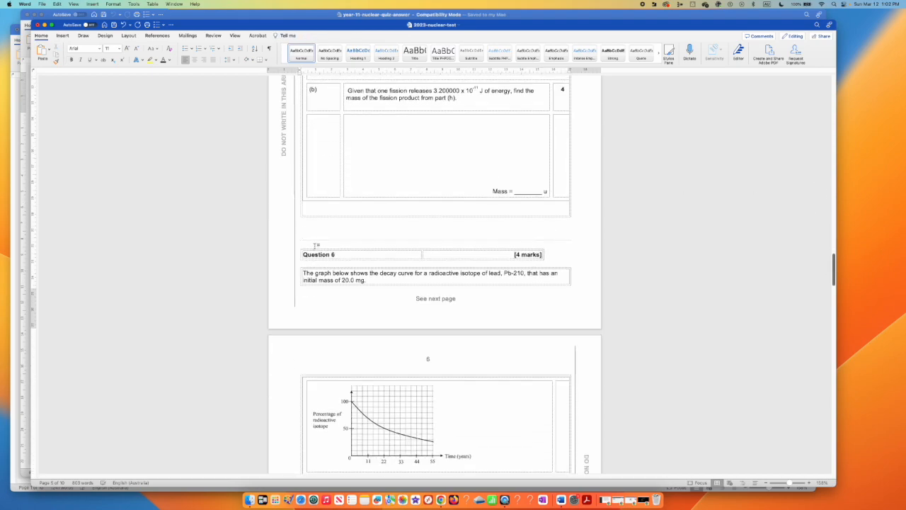
key("super+Return")
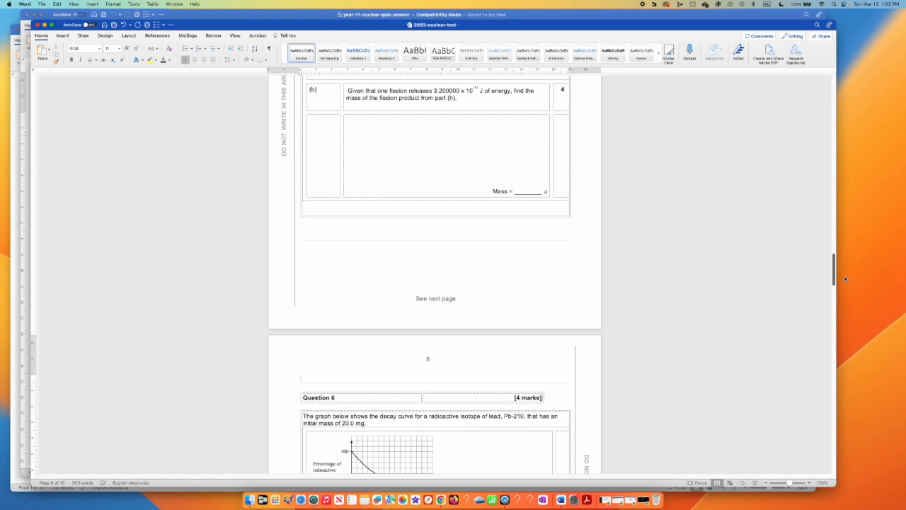
scroll(604, 296, "down", 15)
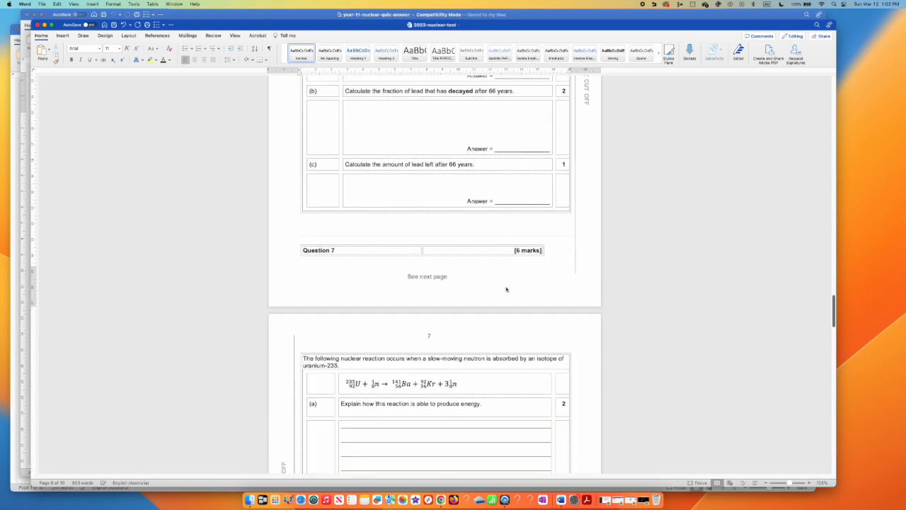
left_click(339, 236)
key("super+Return")
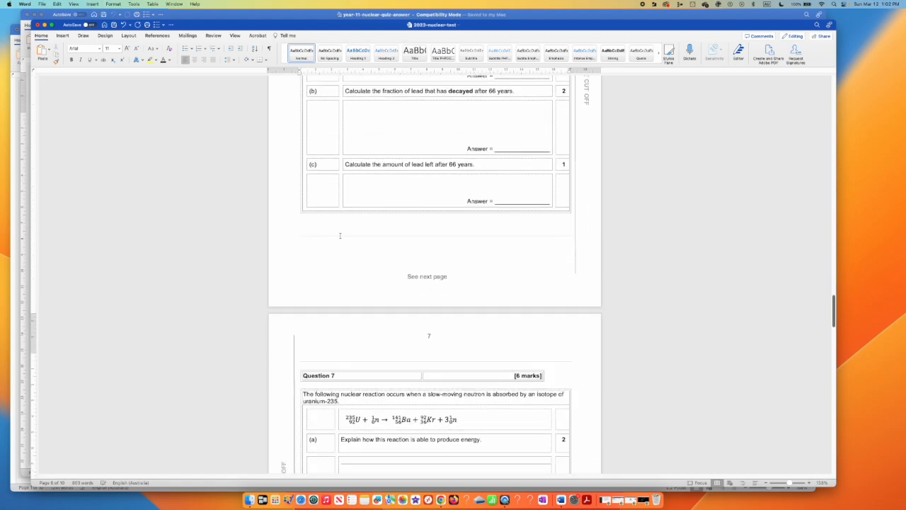
Insert a page break before Question 9 and check the remaining pages through Question 10.
left_click_drag(833, 314, 820, 386)
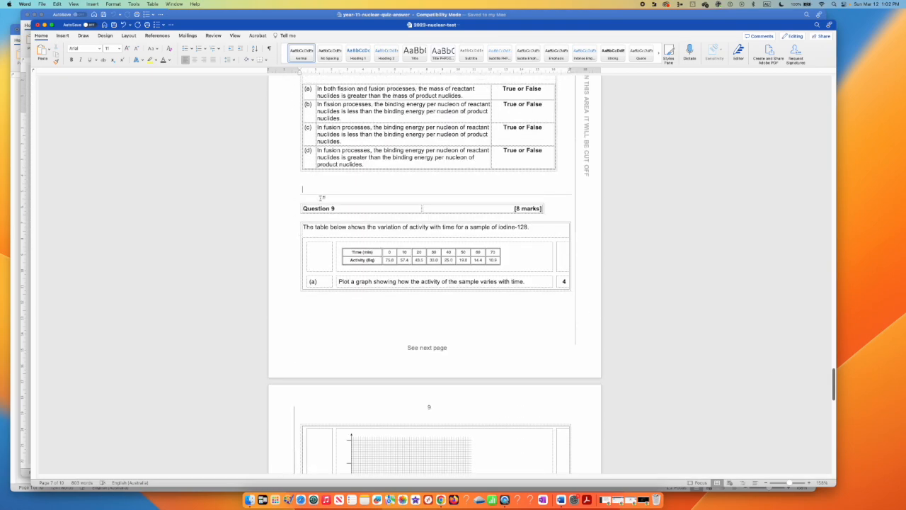
key("super+Return")
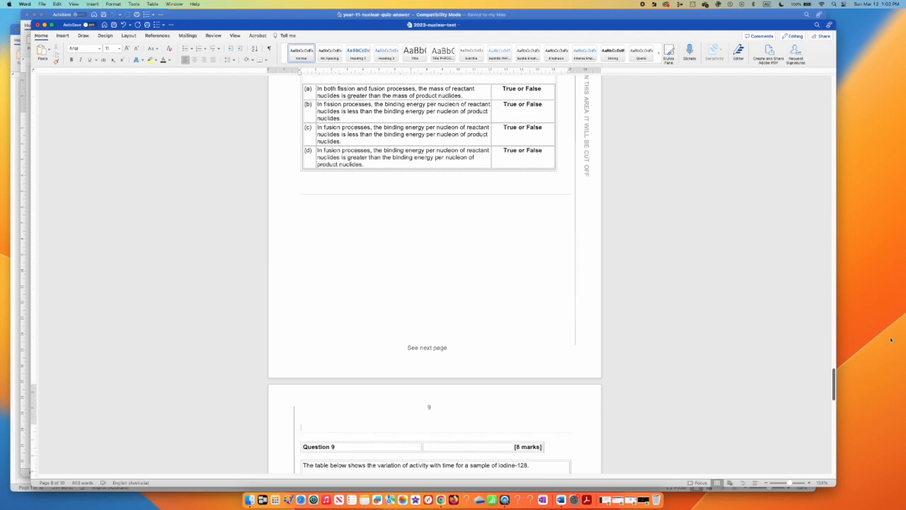
left_click_drag(834, 386, 839, 428)
left_click(530, 280)
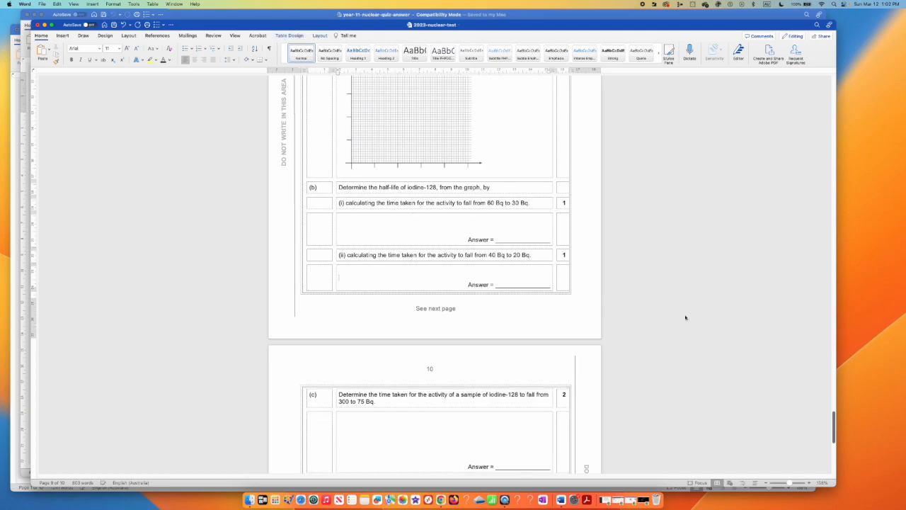
scroll(811, 403, "down", 10)
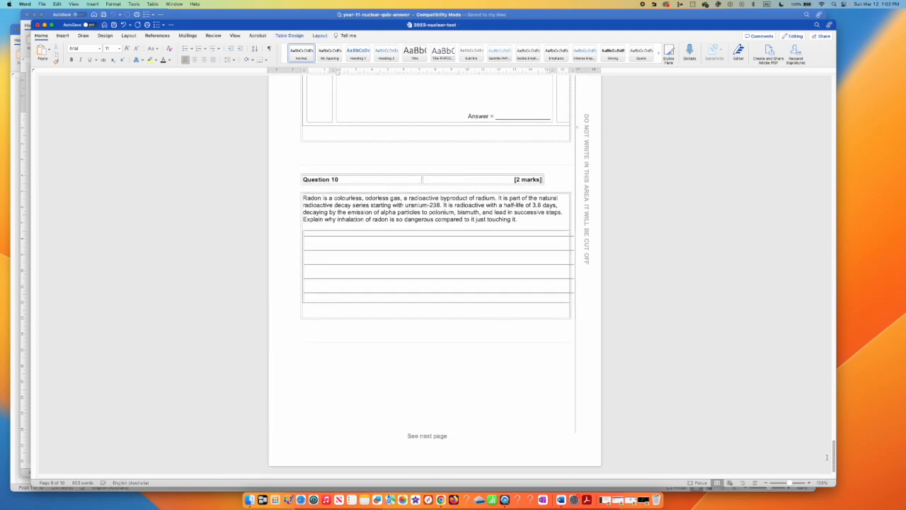
Switch to Question Bank in the browser, download the answer sheet for the 2023 Nuclear Test and look through it in Word.
left_click_drag(834, 450, 825, 66)
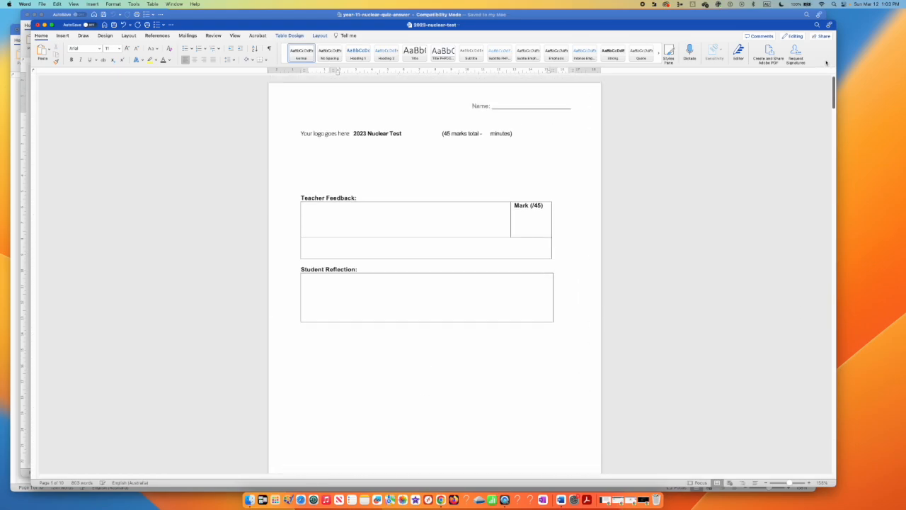
key("ctrl+Right")
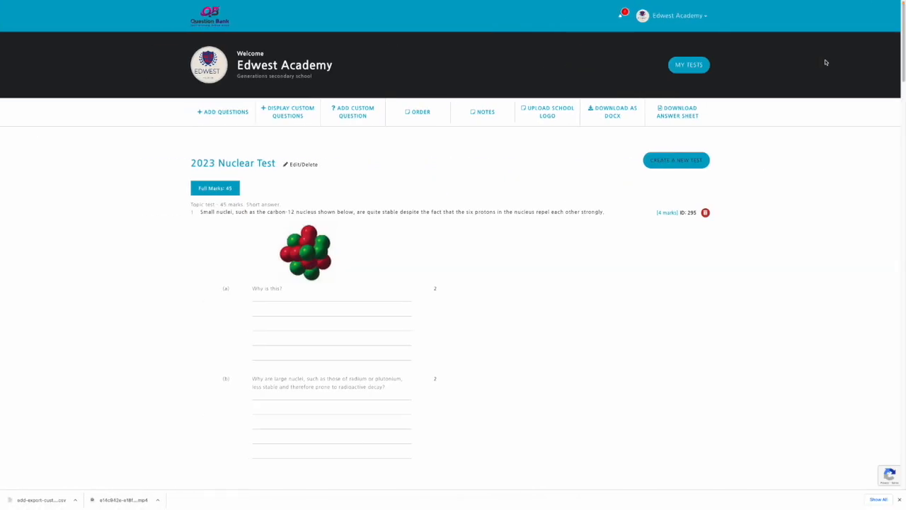
left_click(674, 115)
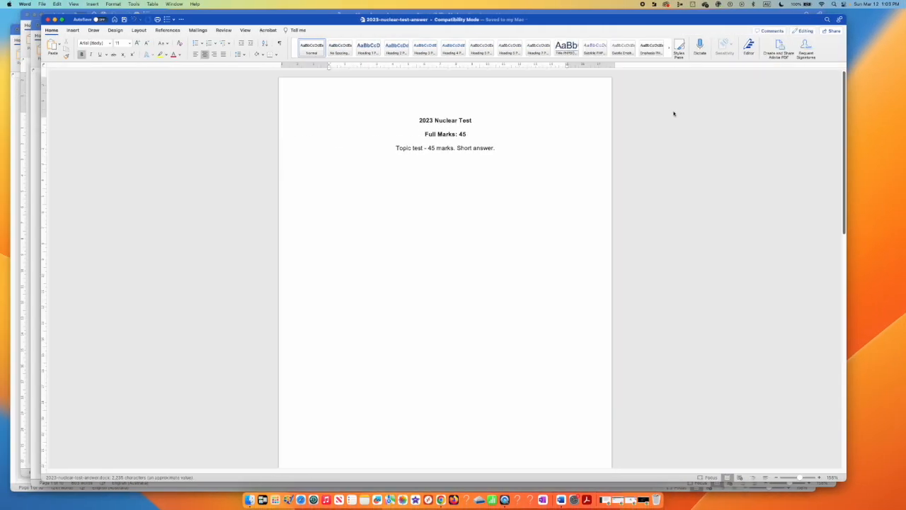
mouse_move(841, 105)
left_mouse_down()
mouse_move(853, 256)
mouse_move(845, 119)
left_mouse_up()
Return to the 2023-nuclear-test document, hide its table gridlines and show them again.
key("super+grave")
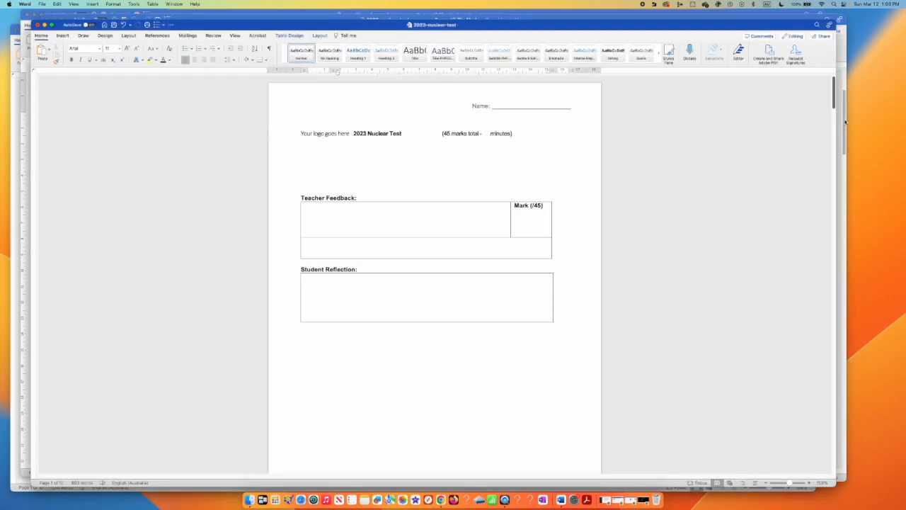
left_click_drag(833, 93, 836, 124)
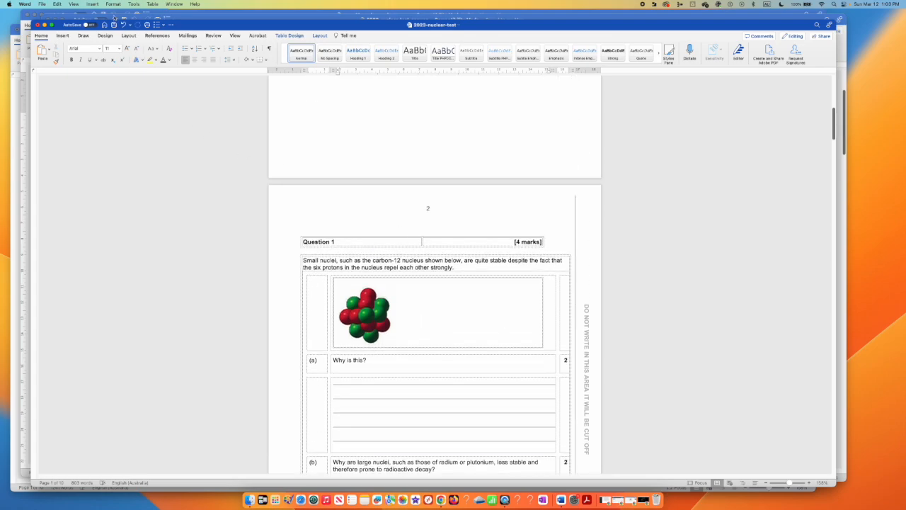
left_click(151, 6)
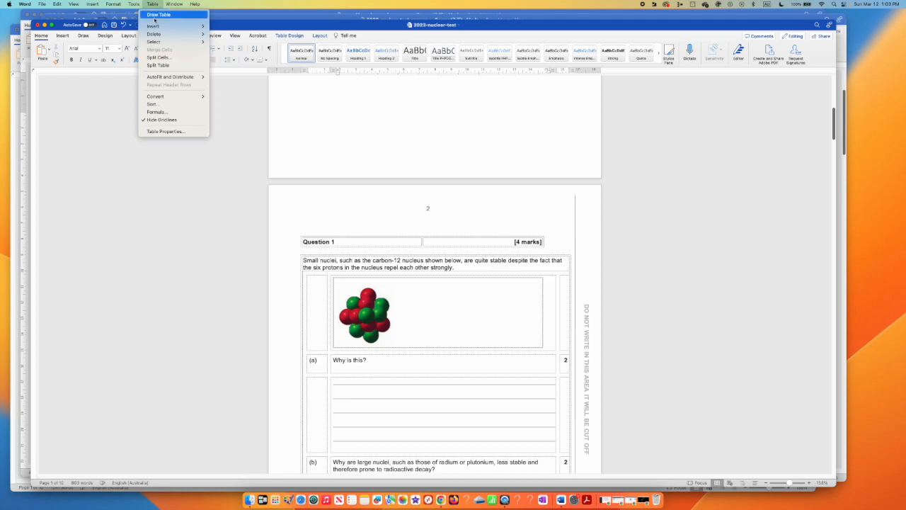
left_click(180, 123)
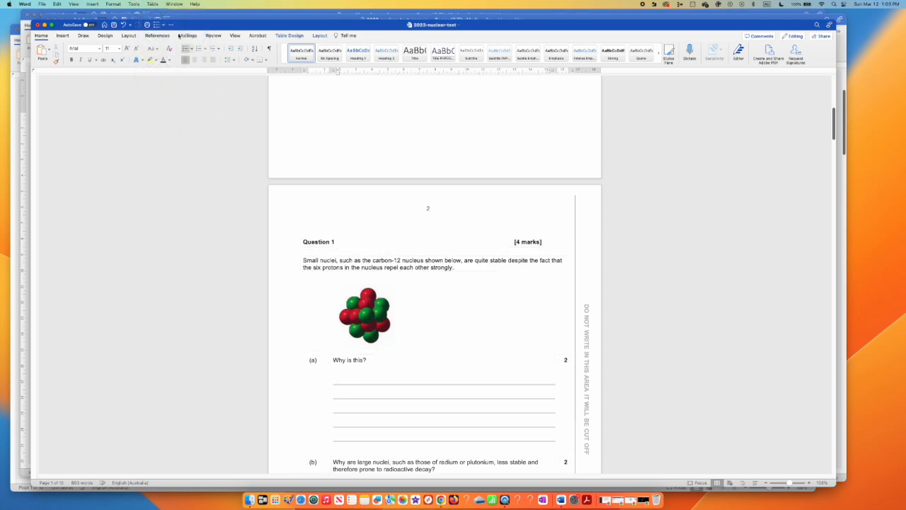
left_click(150, 5)
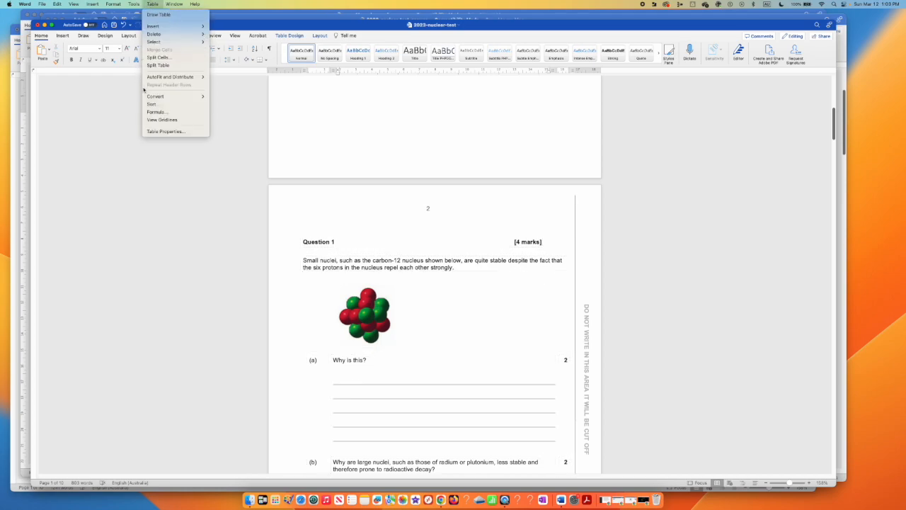
left_click(161, 120)
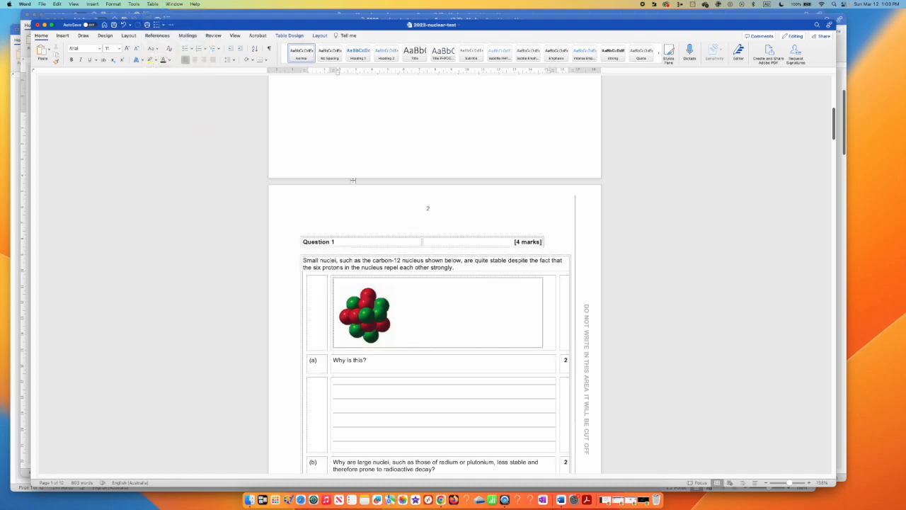
Review Questions 1 and 2 in the Word document, then switch to Question Bank and look through the whole 2023 Nuclear Test.
scroll(833, 152, "down", 10)
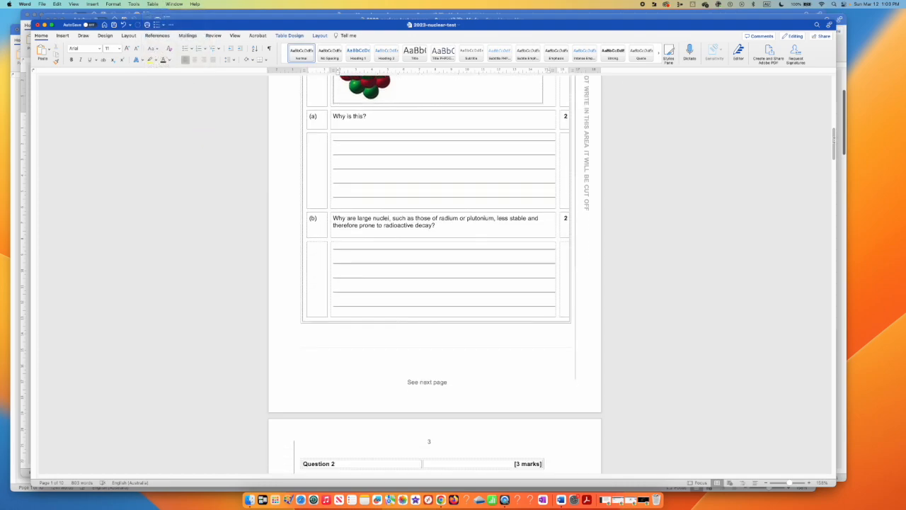
scroll(835, 153, "down", 3)
scroll(834, 152, "up", 12)
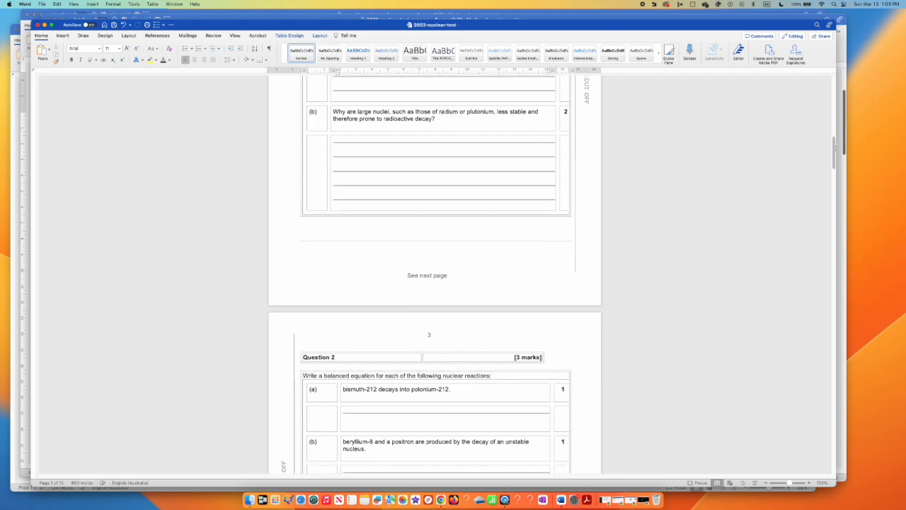
scroll(834, 101, "up", 2)
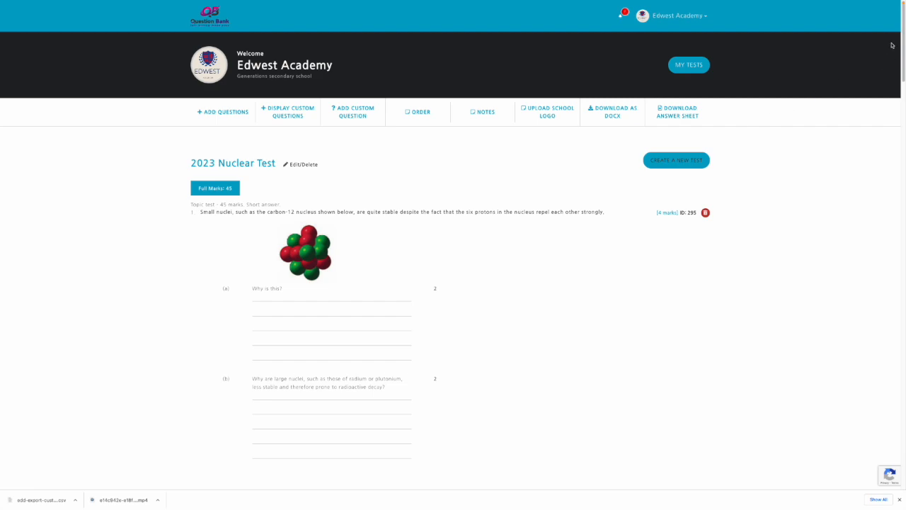
left_click_drag(905, 41, 880, 465)
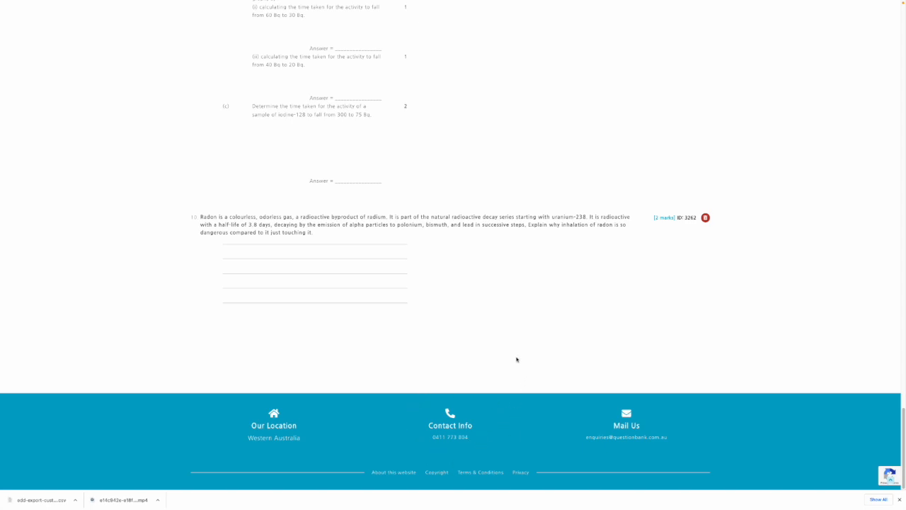
left_click_drag(904, 433, 904, 28)
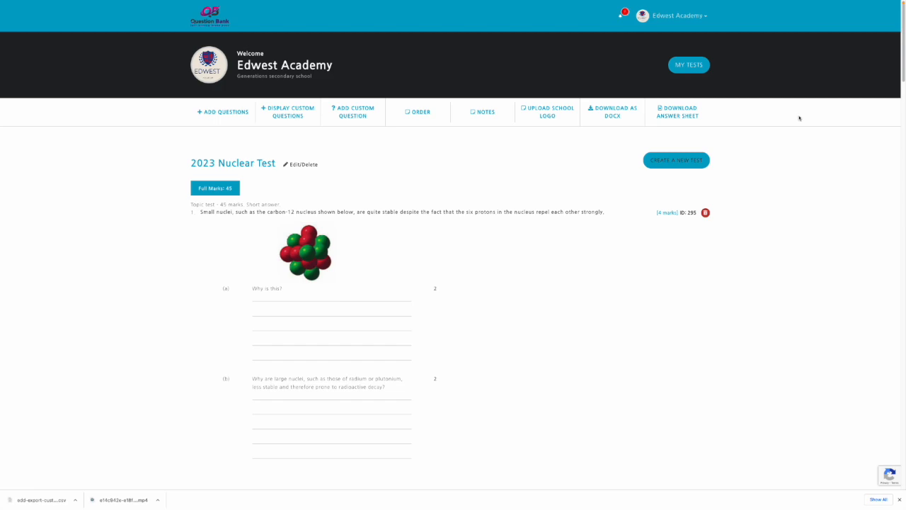
Log out of the Edwest Academy account in Question Bank.
left_click(703, 17)
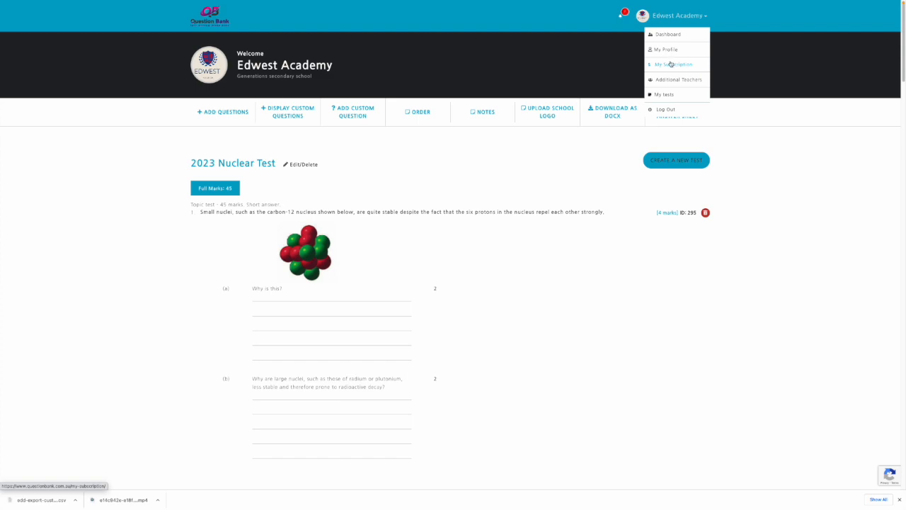
left_click(664, 110)
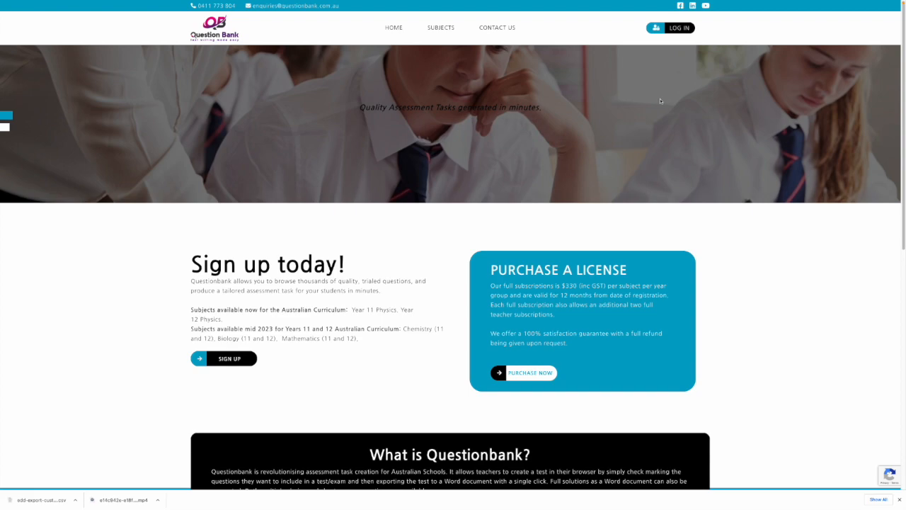
mouse_move(624, 5)
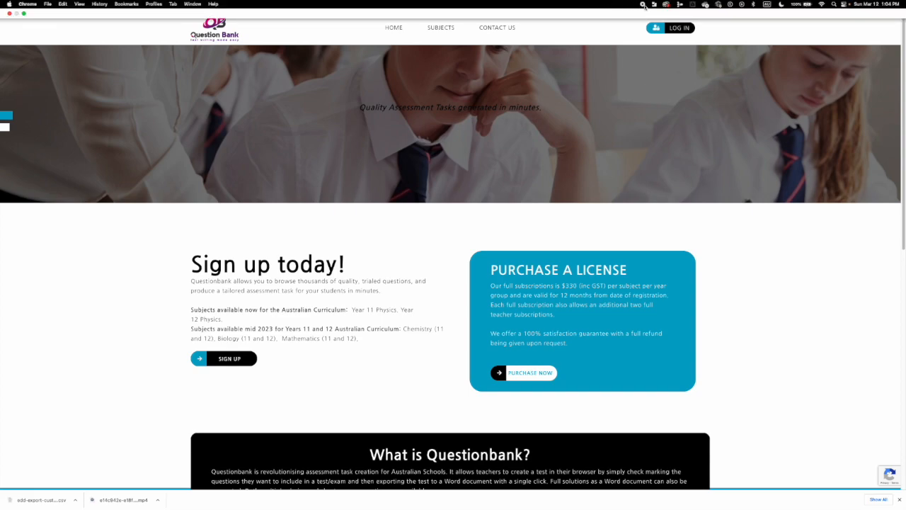